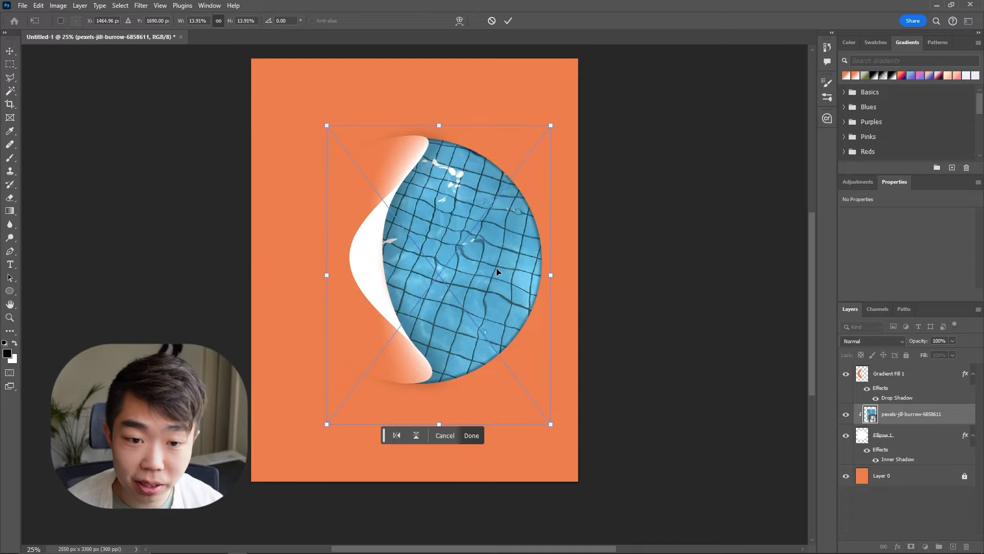
# Apply the pool photo's placement inside the circle and the 196.15% scaling of the TITLE text above it
pyautogui.press('Return')
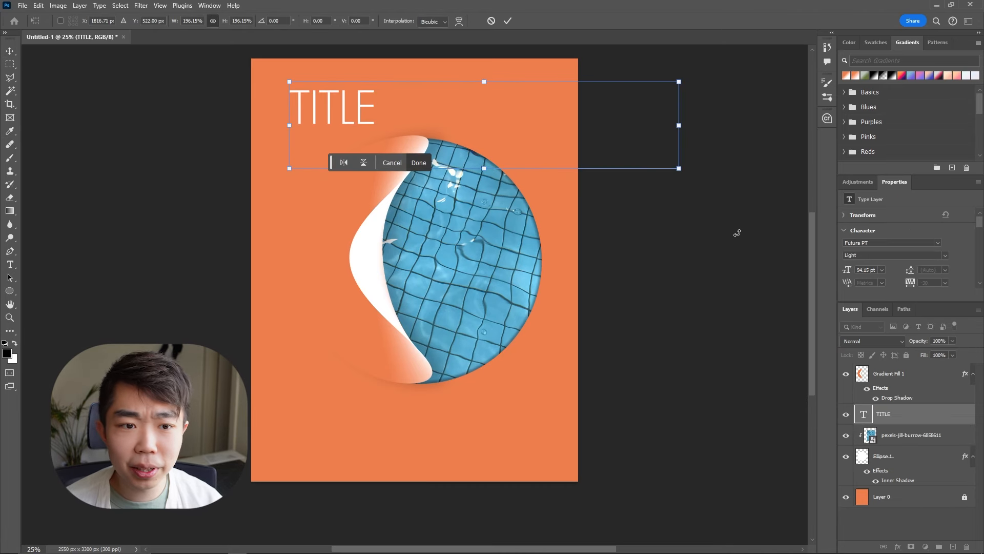
pyautogui.press('Return')
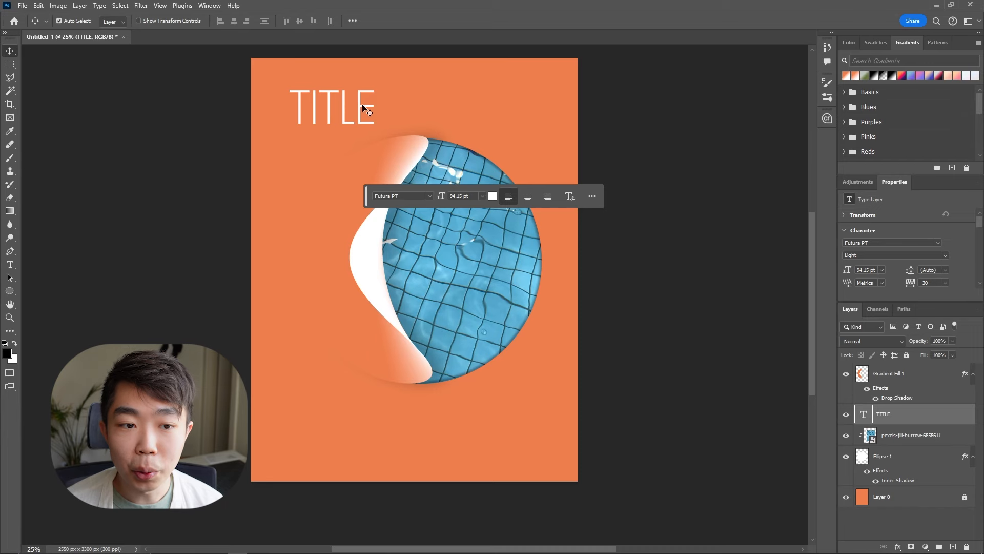
# Examine the edges of the TITLE letters at pixel level
pyautogui.scroll(5, 354, 113)
pyautogui.scroll(8, 366, 143)
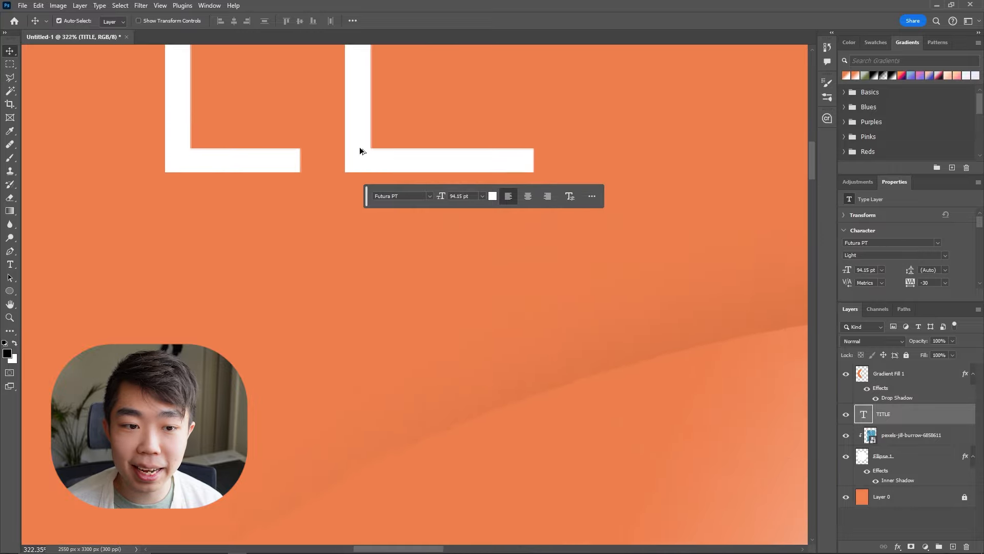
pyautogui.moveTo(161, 130); pyautogui.dragTo(457, 369)
pyautogui.moveTo(215, 209); pyautogui.dragTo(343, 341)
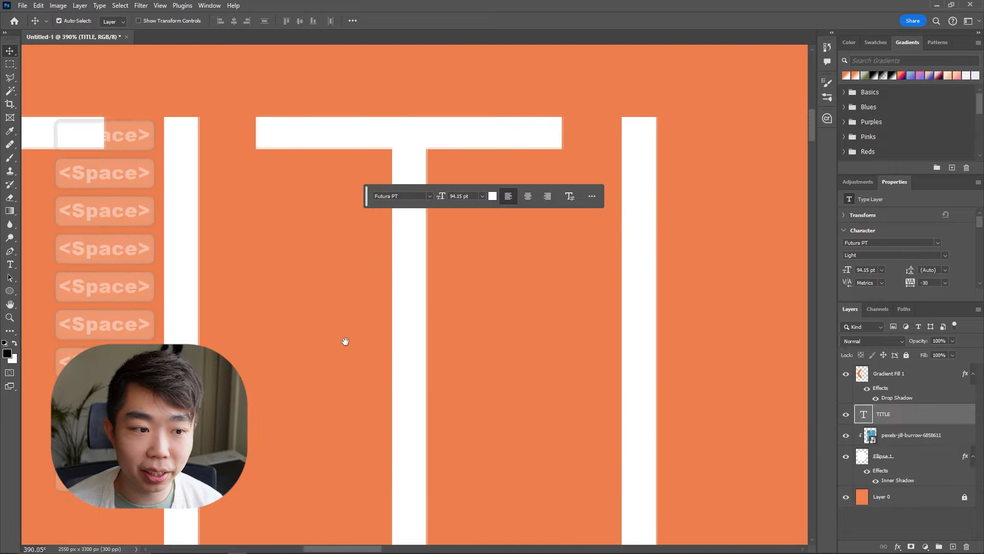
pyautogui.moveTo(232, 253); pyautogui.dragTo(540, 280)
pyautogui.scroll(9, 283, 164)
pyautogui.scroll(5, 257, 174)
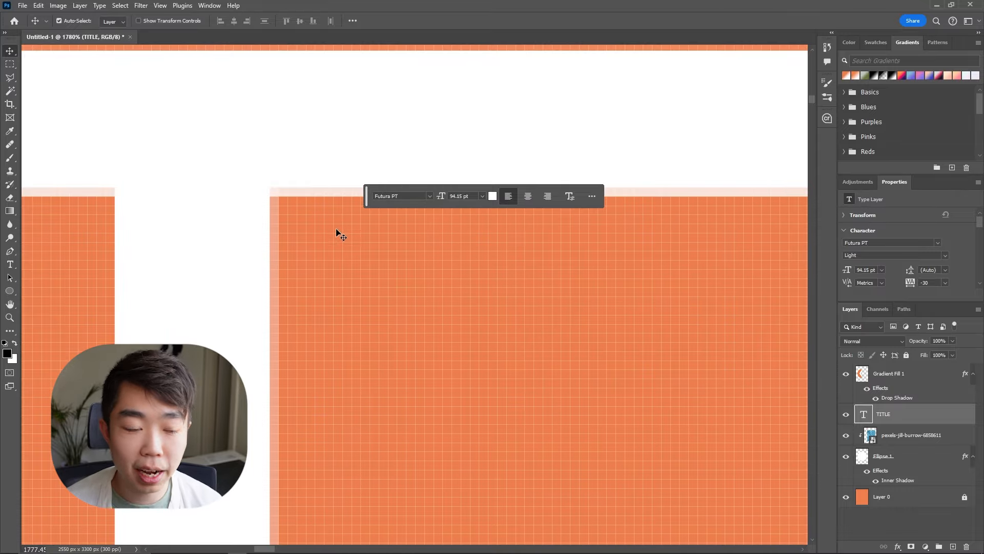
# Replace the TITLE text with "TrB", finish editing it and examine the rendered letters up close
pyautogui.scroll(-20, 340, 237)
pyautogui.doubleClick(387, 267)
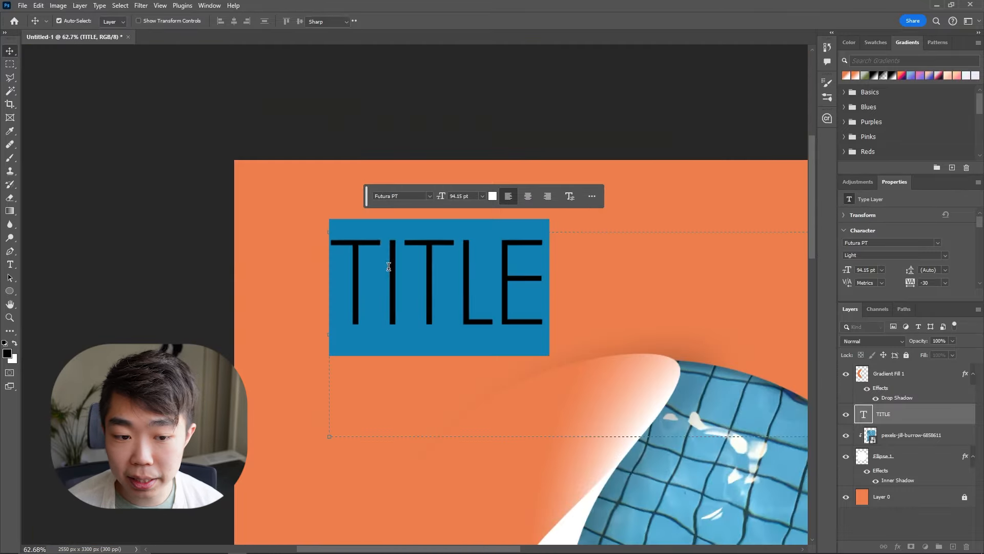
pyautogui.moveTo(388, 268); pyautogui.dragTo(584, 293)
pyautogui.press('Left')
pyautogui.press('Right')
pyautogui.write('r')
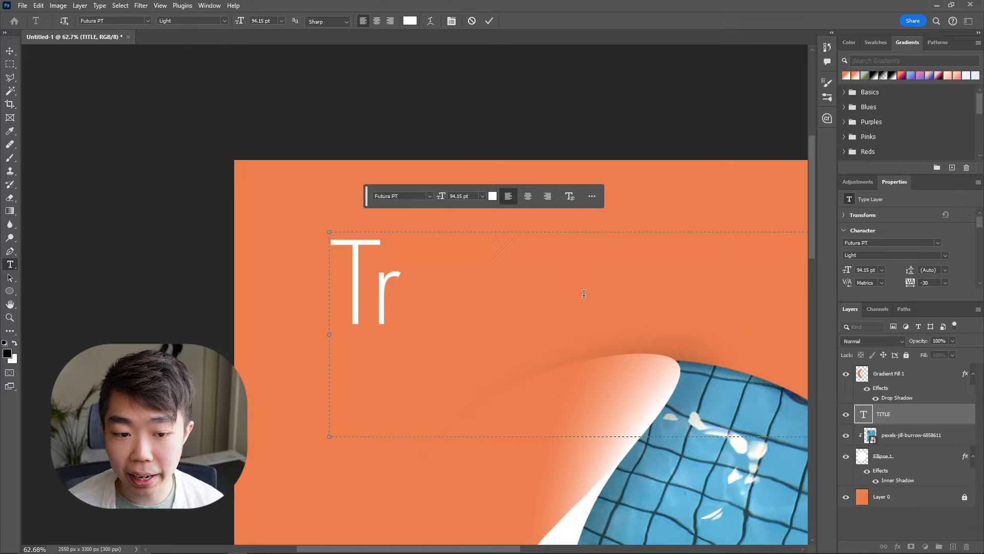
pyautogui.press('capslock')
pyautogui.write('B')
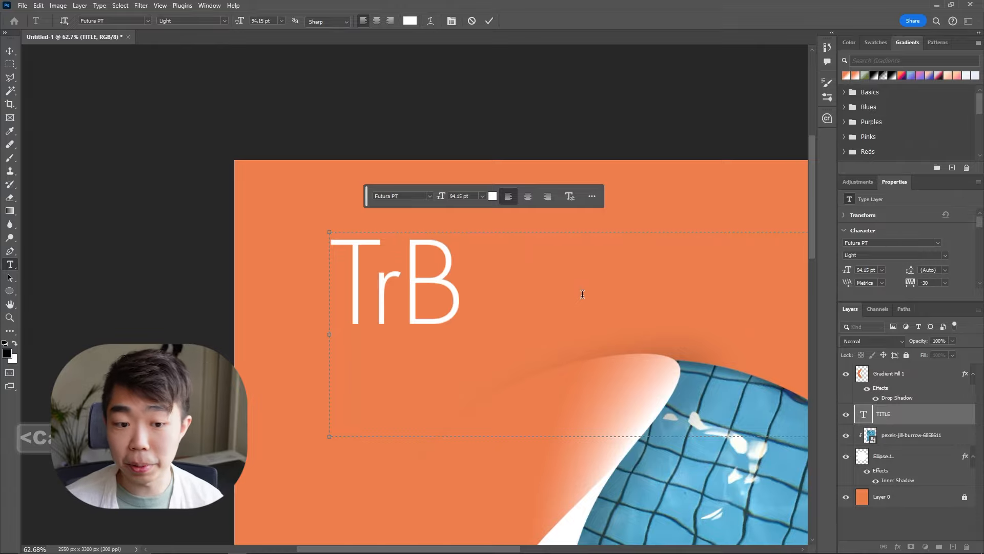
pyautogui.press('capslock')
pyautogui.click(10, 51)
pyautogui.click(69, 70)
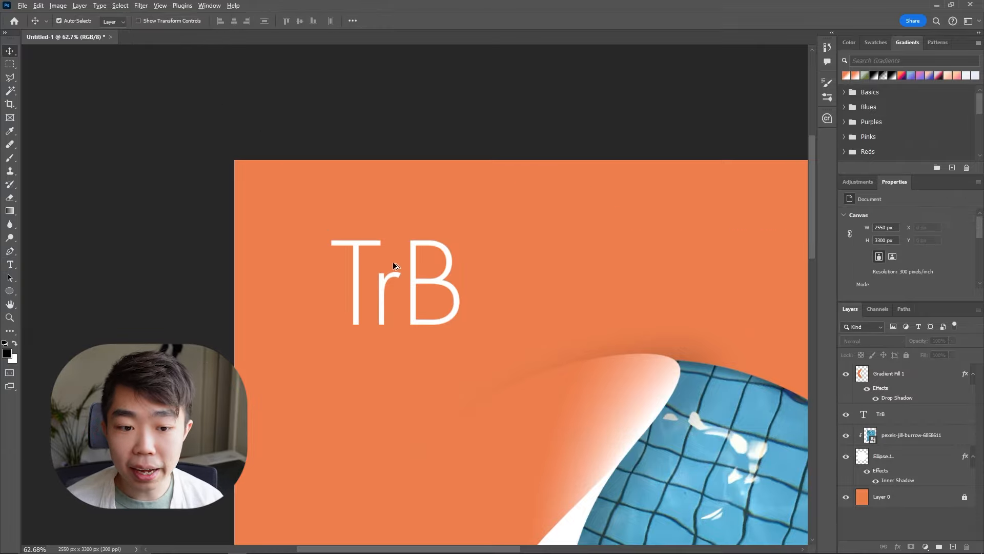
pyautogui.scroll(15, 451, 253)
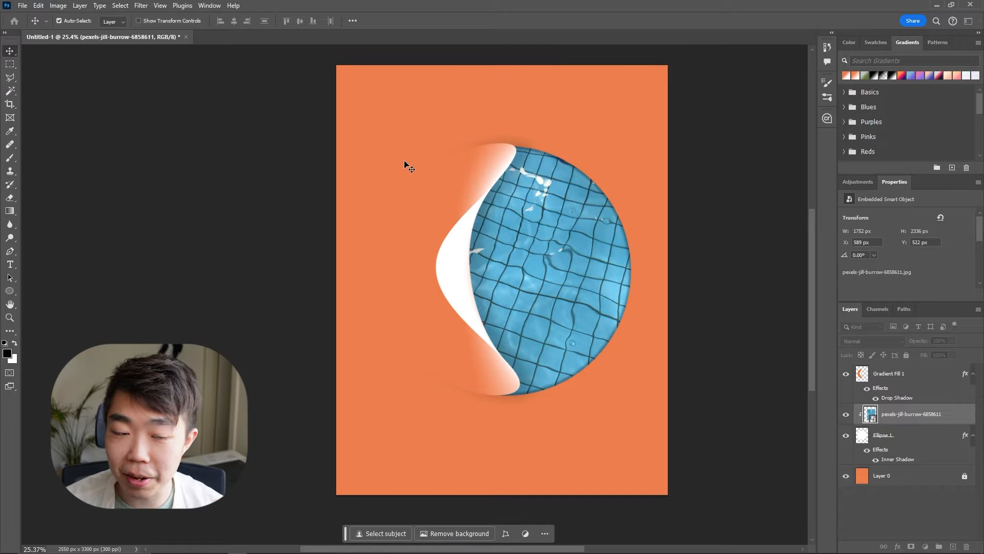
pyautogui.click(39, 5)
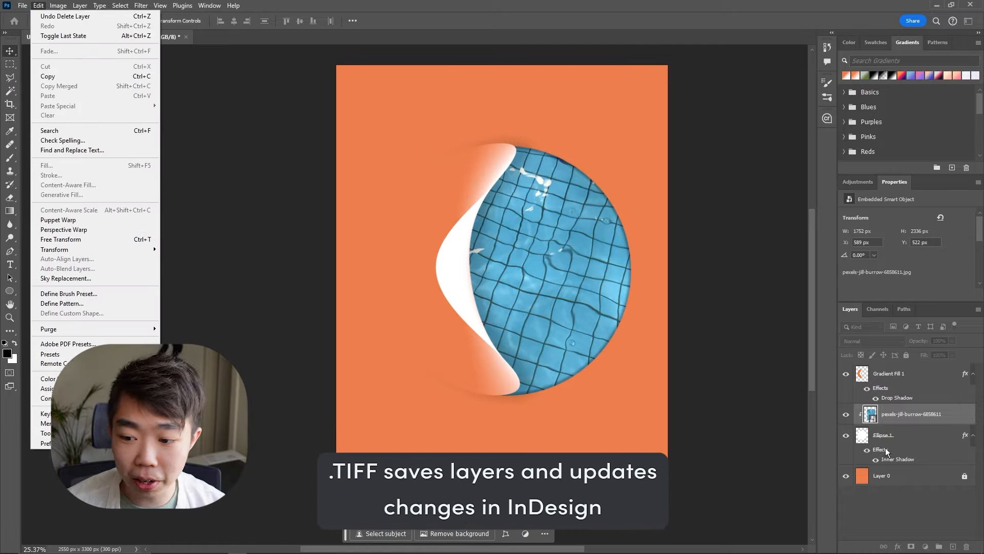
pyautogui.click(712, 329)
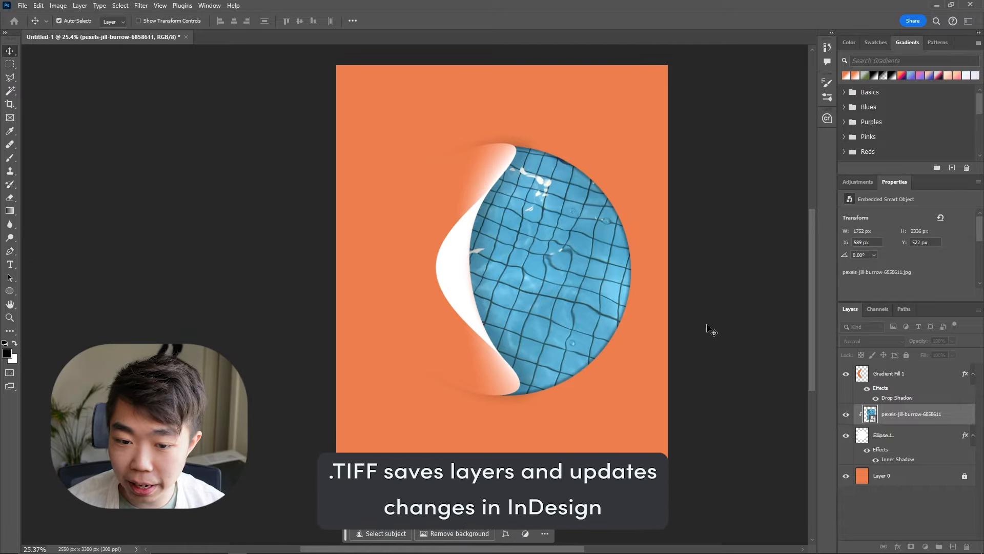
# Save the artwork with its layers as the TIFF file Untitled-1.tif in the Supp folder, without image compression and with RLE layer compression
pyautogui.click(26, 10)
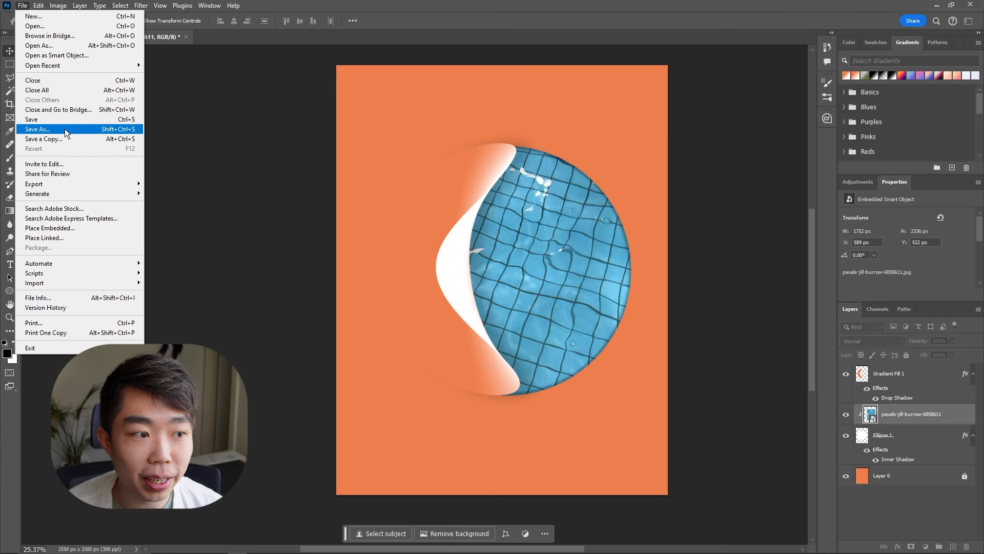
pyautogui.click(65, 128)
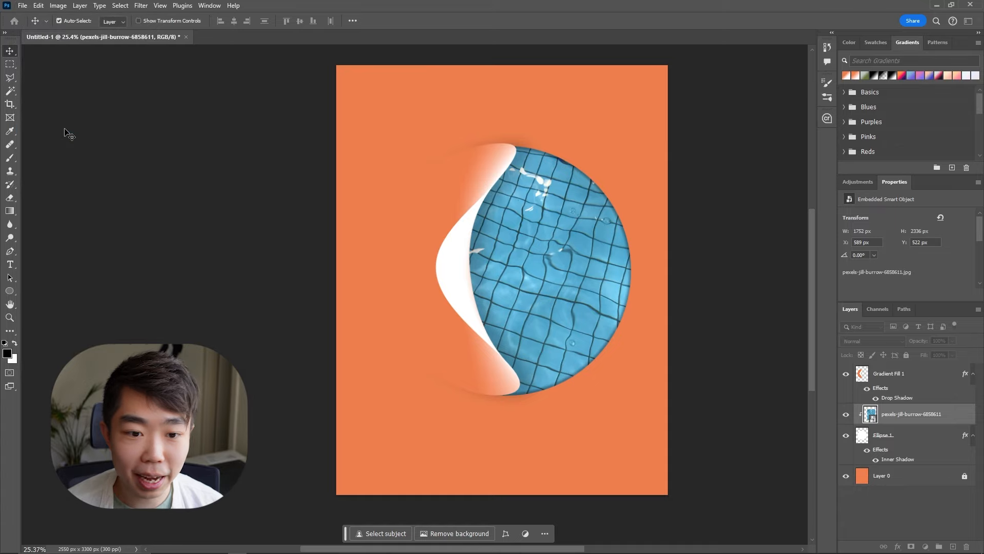
pyautogui.click(303, 398)
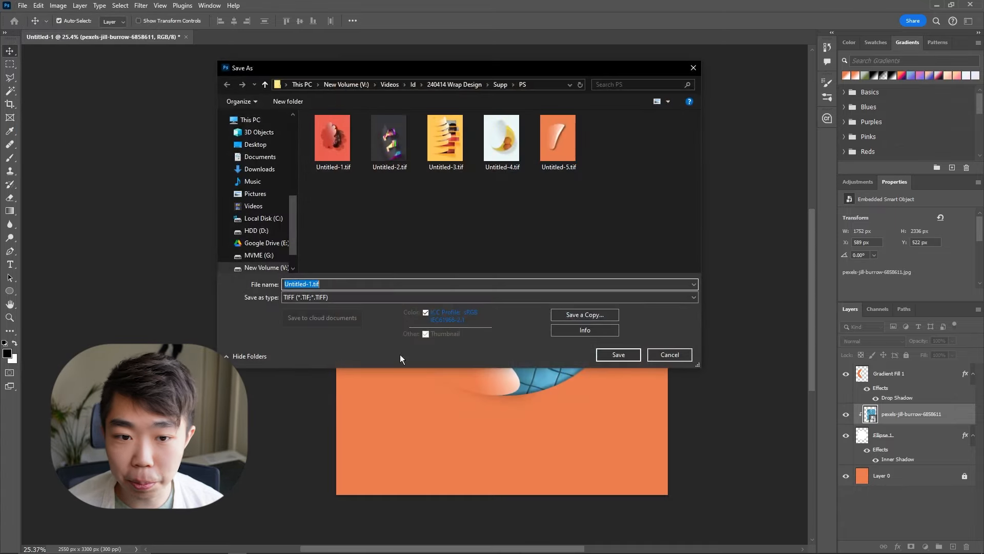
pyautogui.click(499, 85)
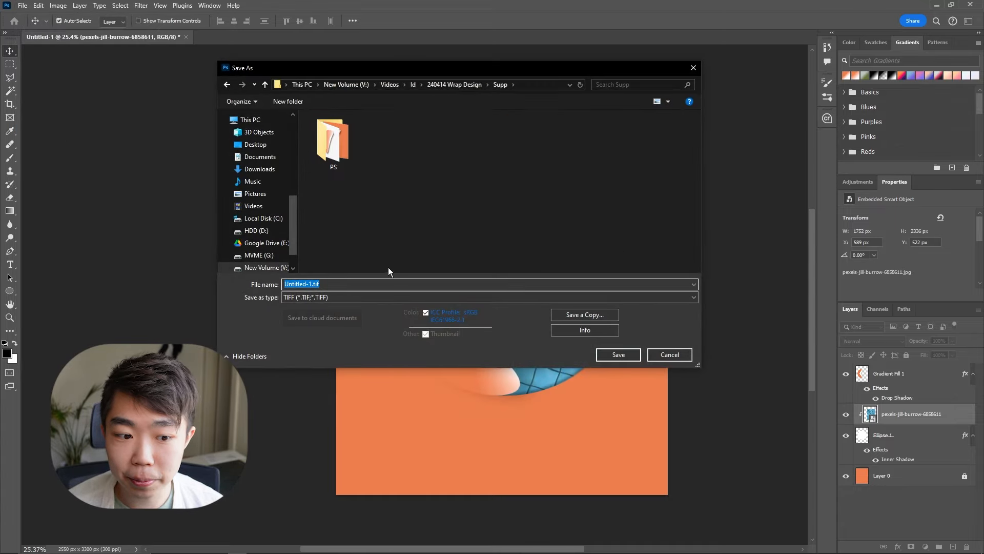
pyautogui.click(377, 297)
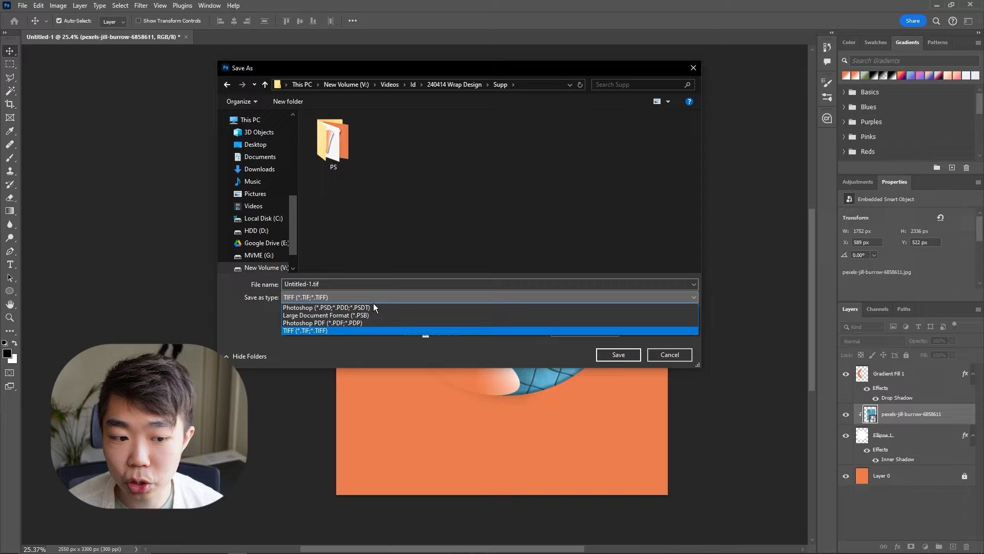
pyautogui.click(355, 330)
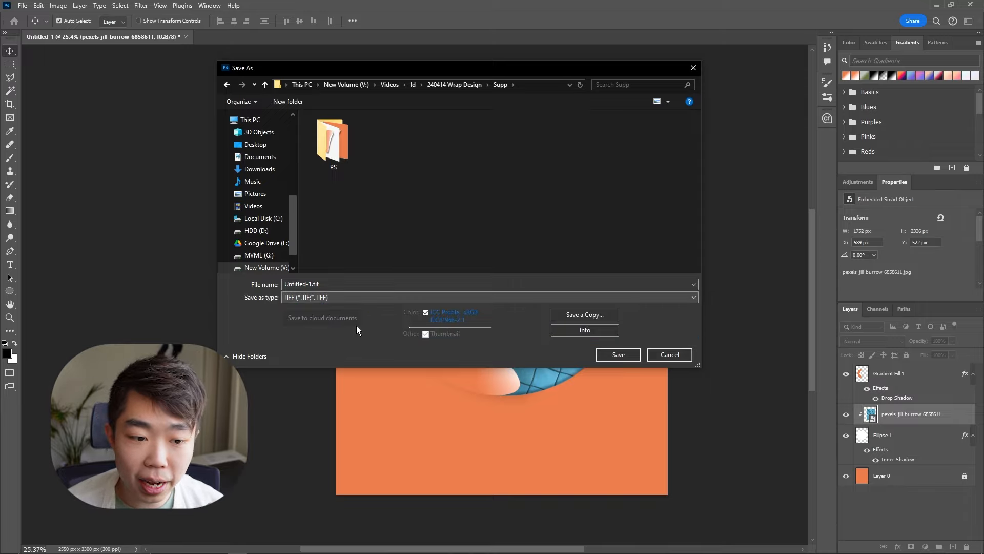
pyautogui.click(619, 355)
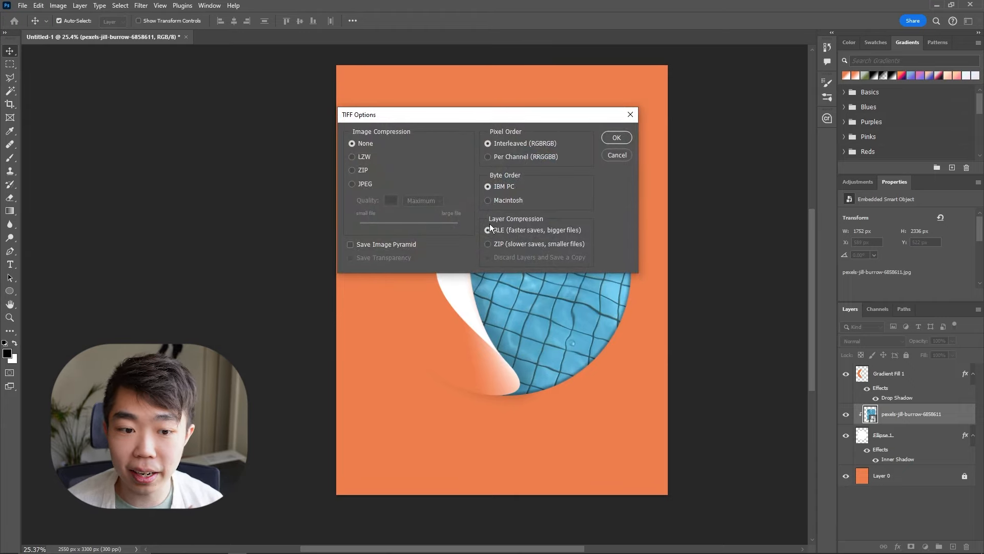
pyautogui.click(615, 138)
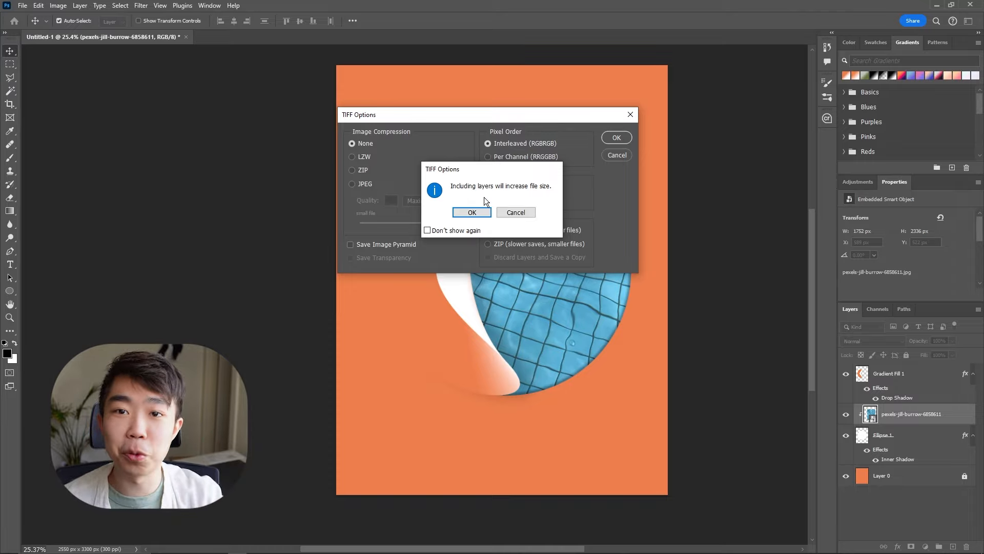
pyautogui.click(480, 214)
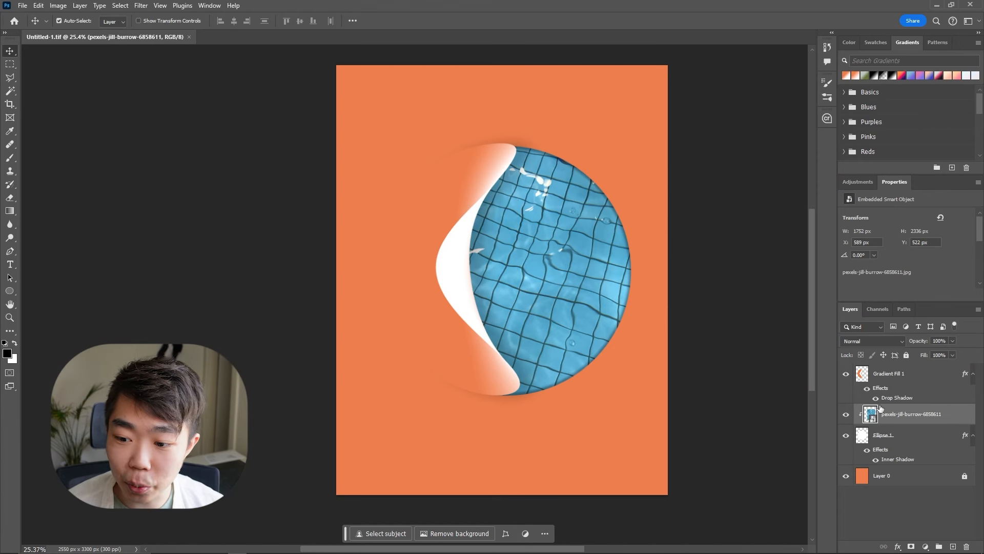
# Hide the pool photo, Ellipse 1 and Layer 0, and export the remaining gradient flap as Untitled-1.png in the Supp folder
pyautogui.moveTo(847, 415); pyautogui.dragTo(850, 476)
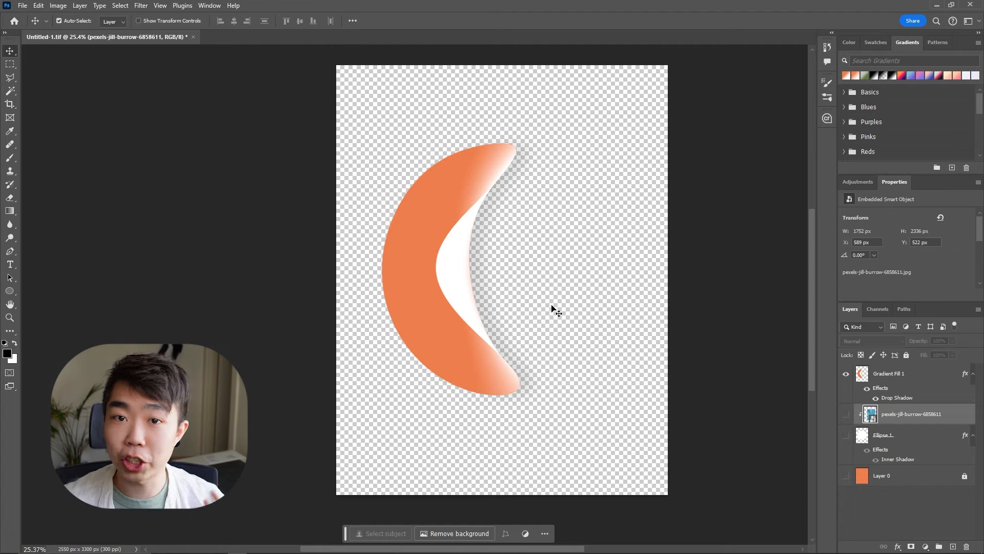
pyautogui.click(23, 6)
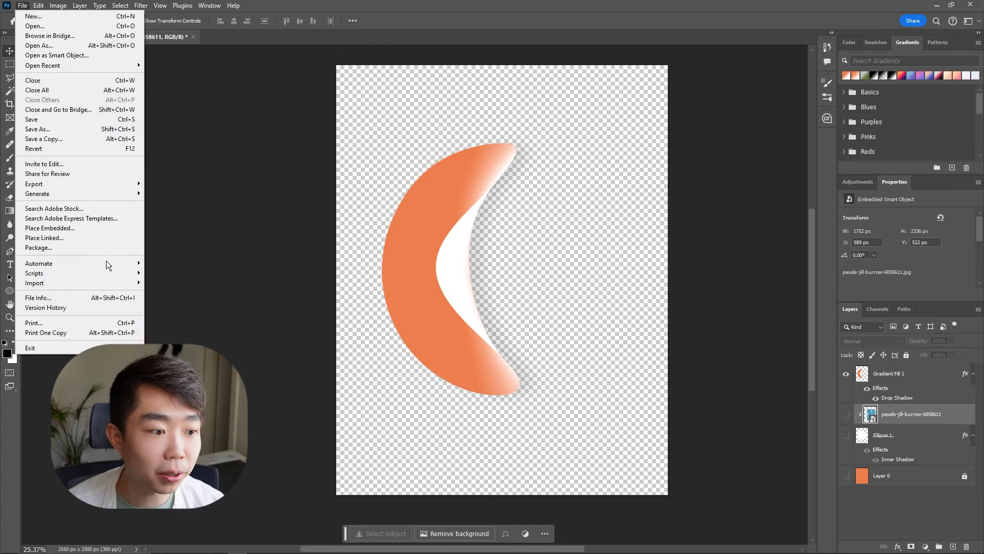
pyautogui.moveTo(112, 186)
pyautogui.click(182, 187)
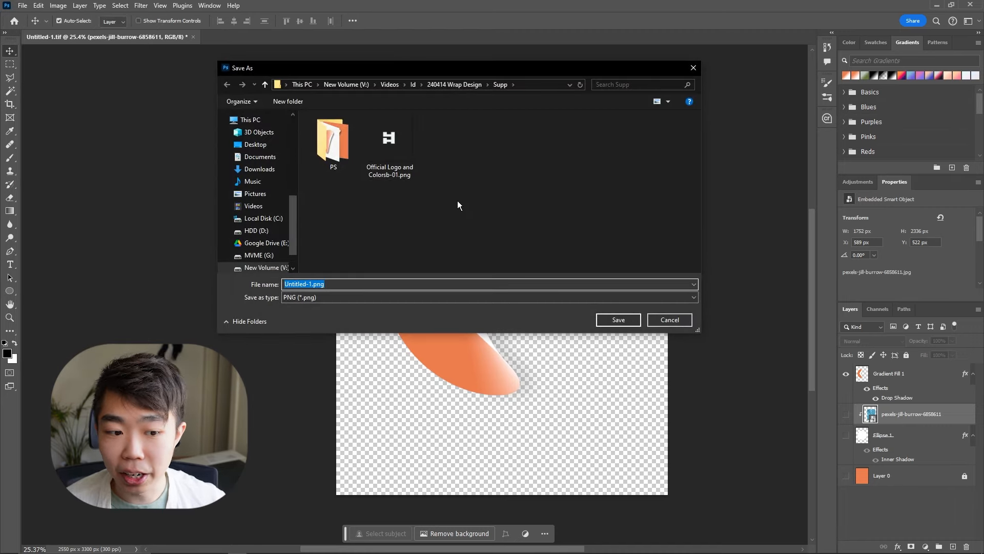
pyautogui.click(619, 319)
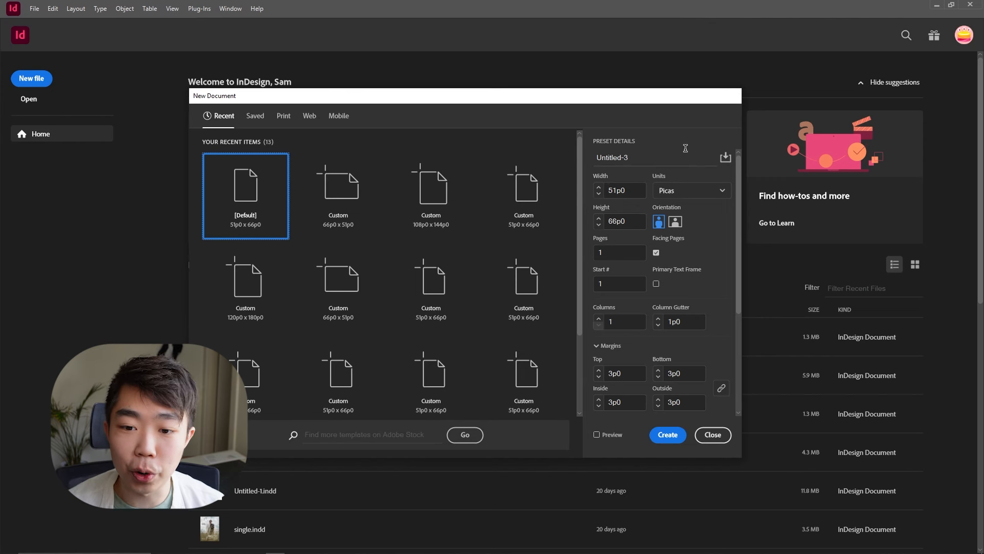
# Configure a new InDesign document in inches with 0.625 in margins on all sides and facing pages turned off
pyautogui.click(713, 199)
pyautogui.click(715, 244)
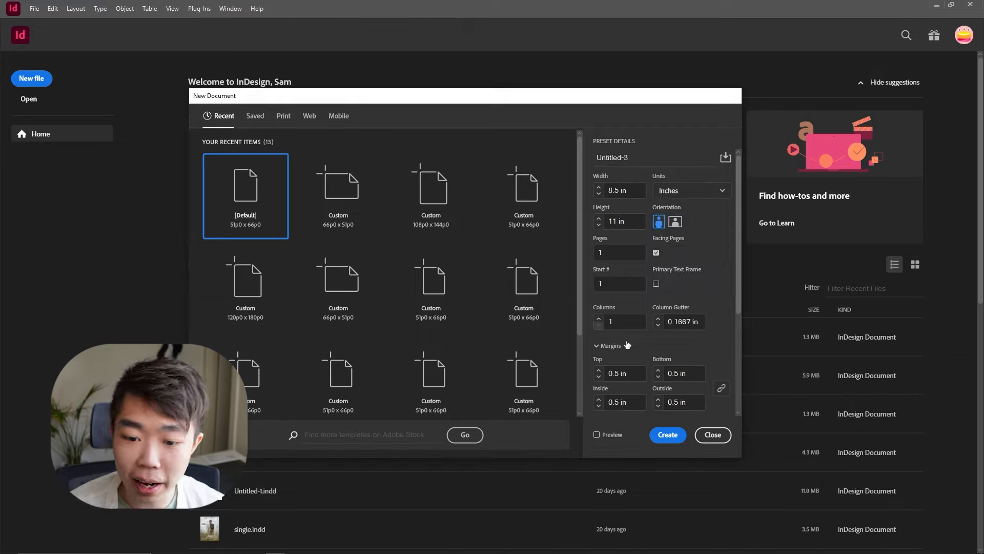
pyautogui.click(599, 370)
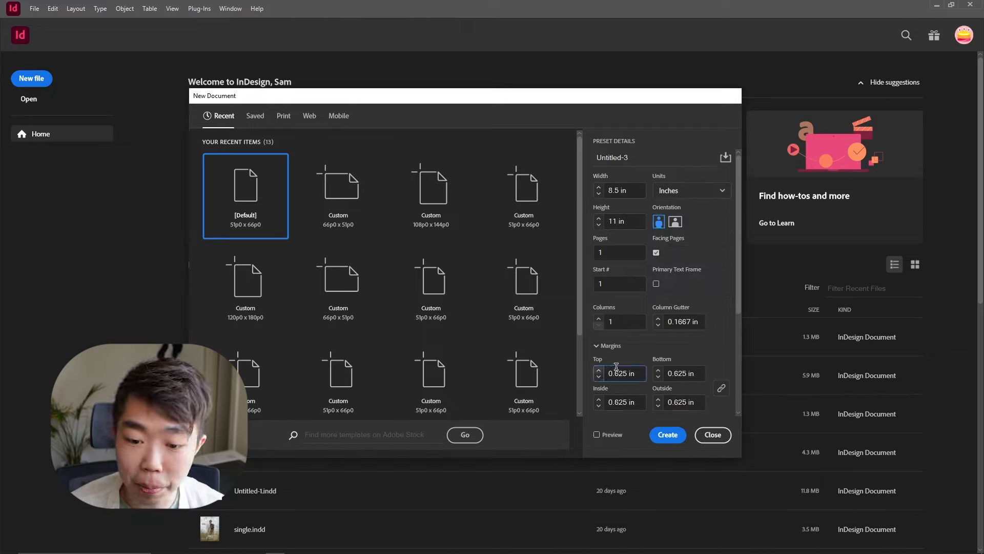
pyautogui.click(599, 370)
pyautogui.click(598, 377)
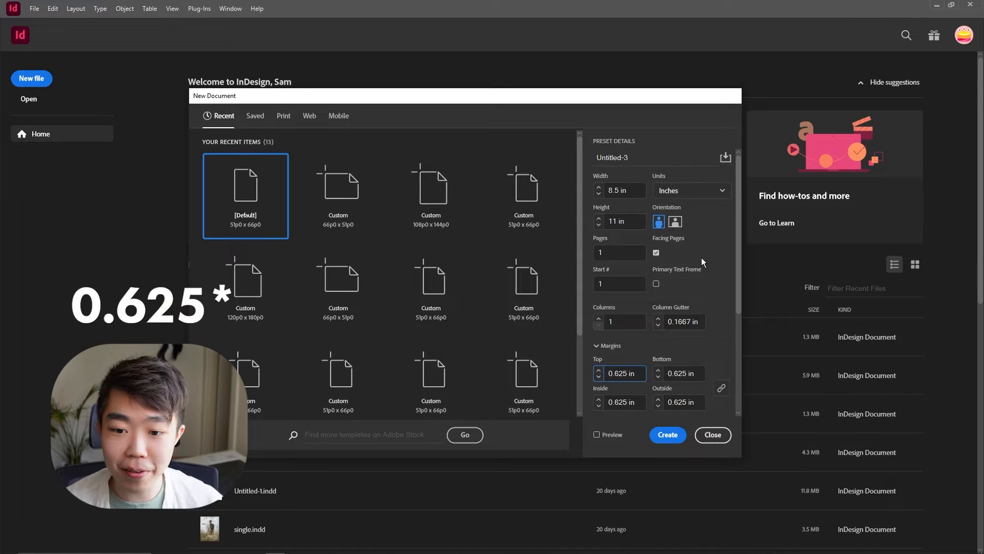
pyautogui.moveTo(737, 261); pyautogui.dragTo(740, 277)
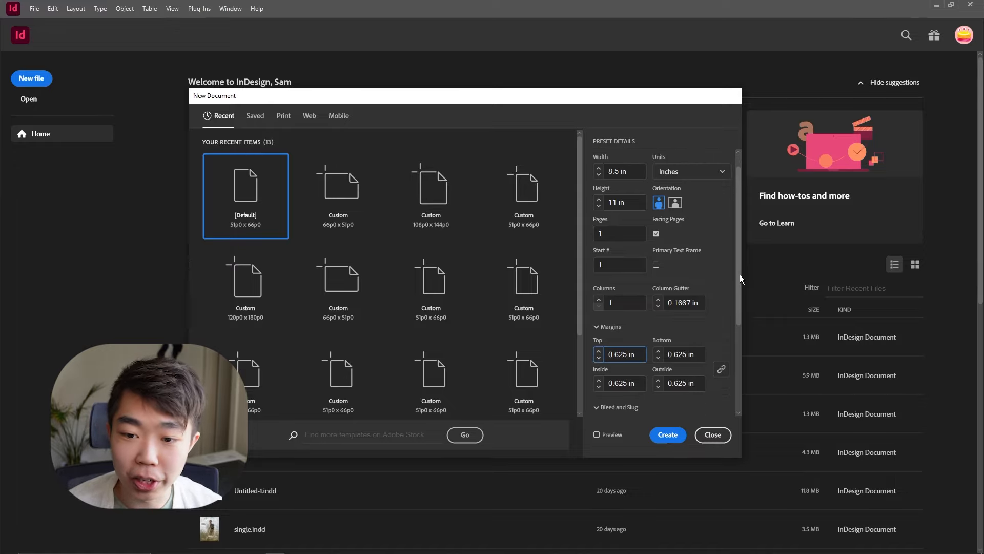
pyautogui.click(656, 233)
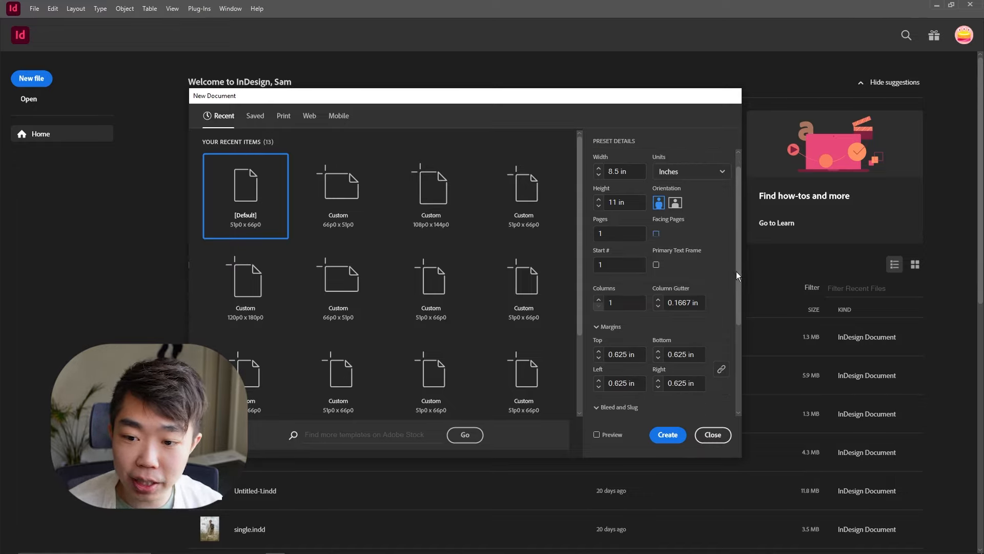
# Set the bleed to 0.125 in on all sides and create the document
pyautogui.scroll(-3, 739, 275)
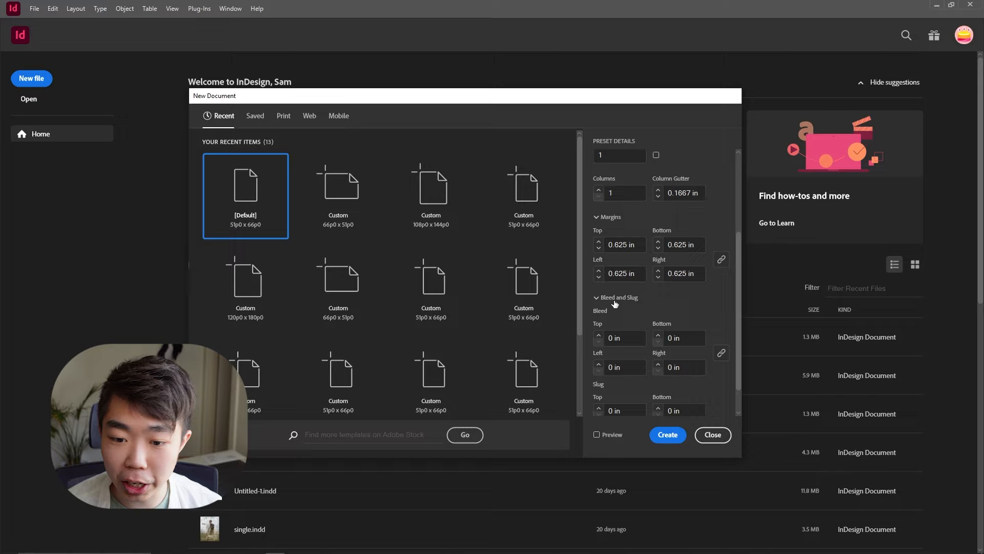
pyautogui.scroll(-1, 611, 315)
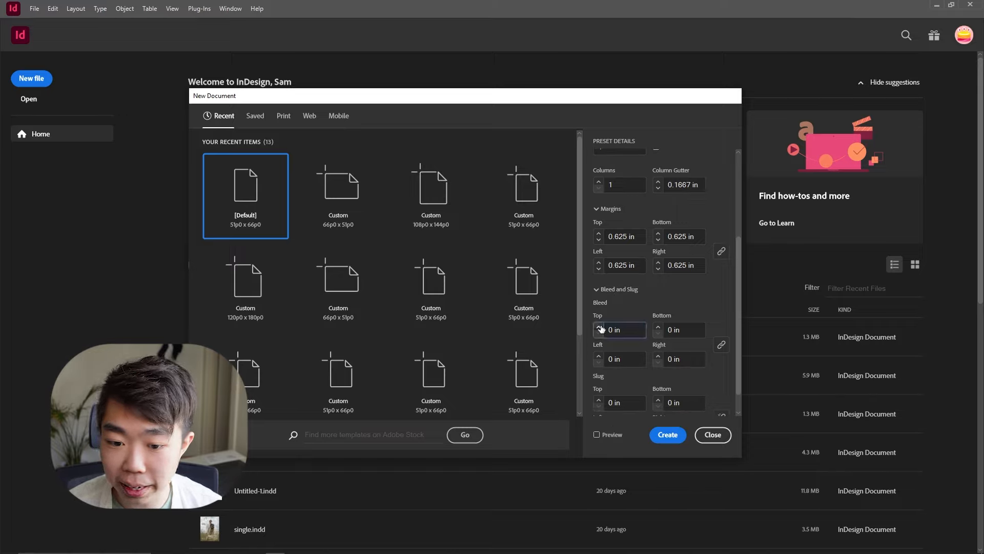
pyautogui.click(599, 327)
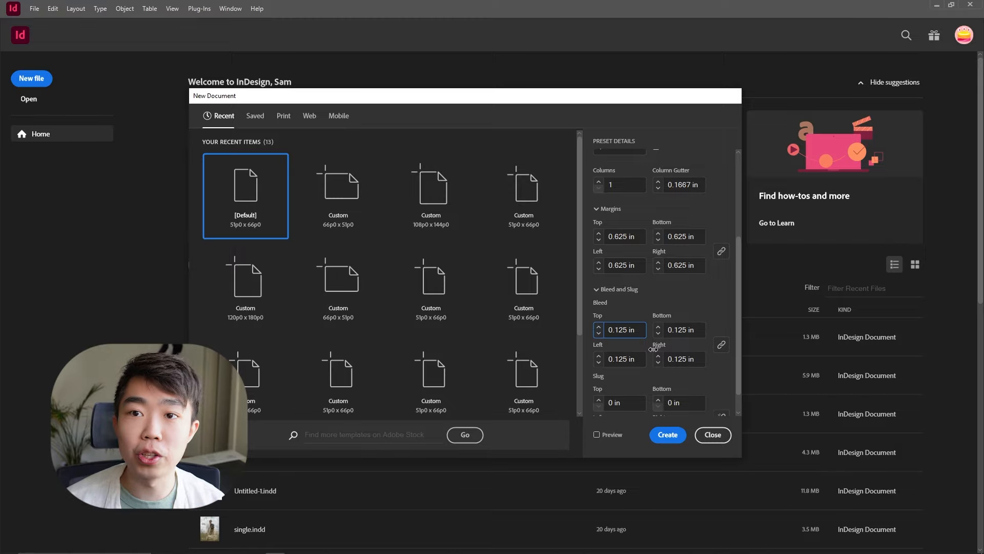
pyautogui.scroll(-1, 738, 302)
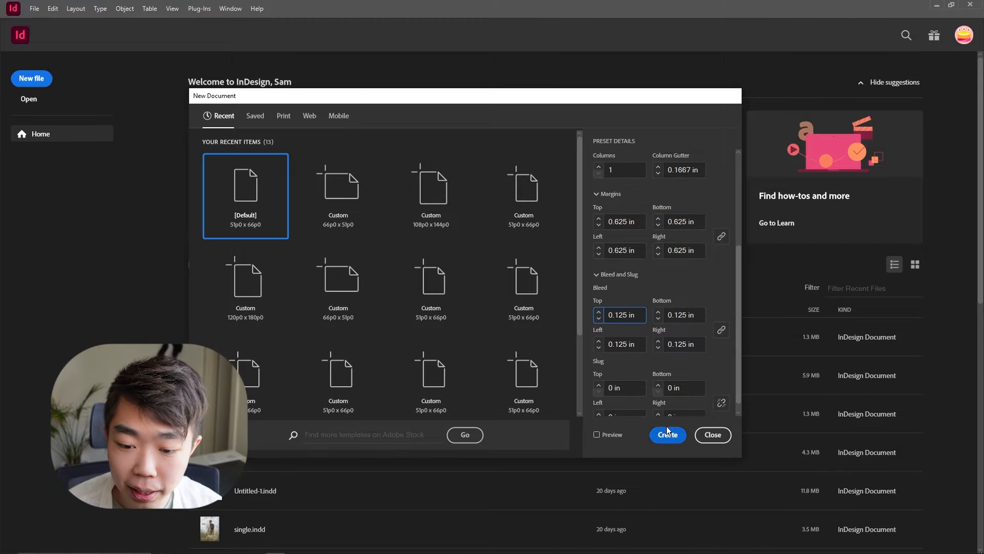
pyautogui.click(667, 434)
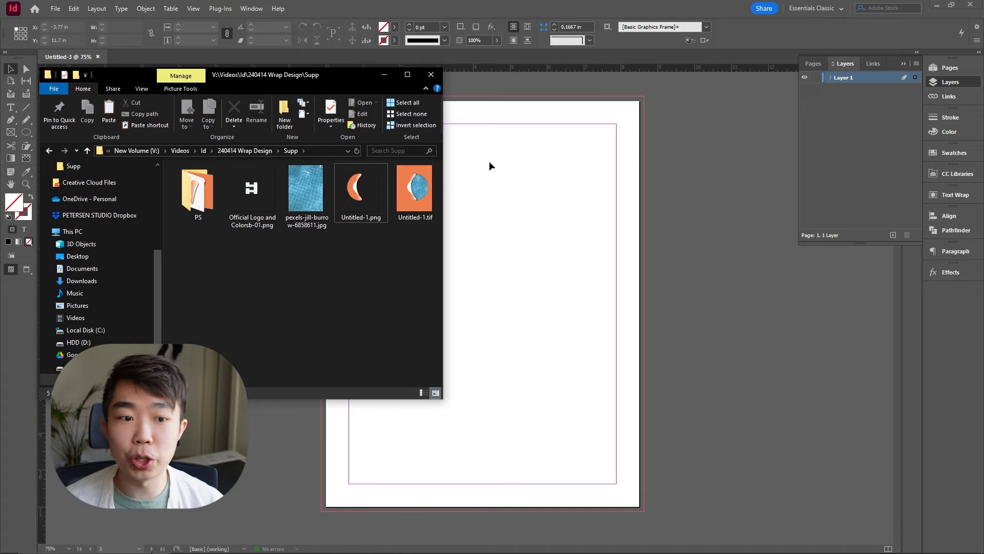
# Place Untitled-1.tif from the Supp folder into the document and align it with the page edges
pyautogui.click(422, 208)
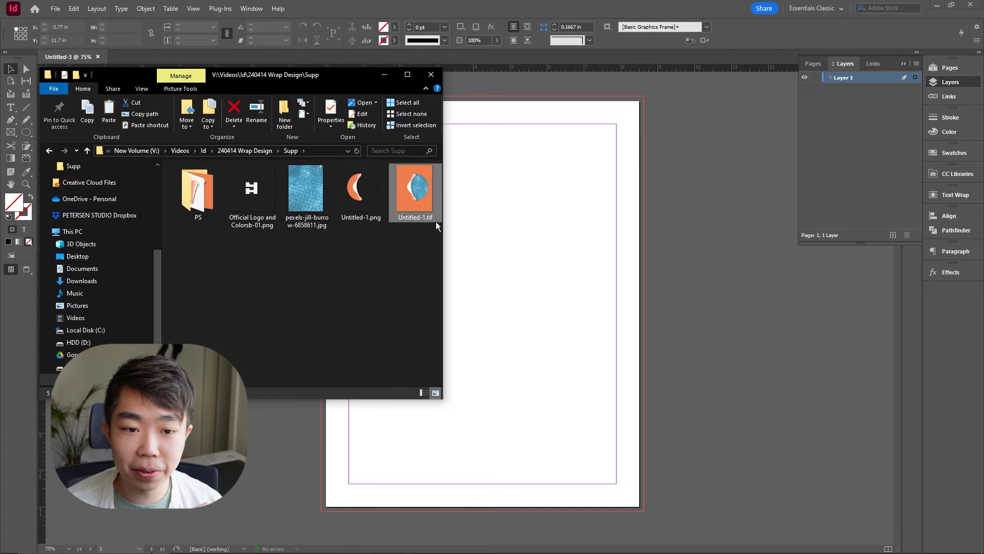
pyautogui.moveTo(435, 221); pyautogui.dragTo(514, 160)
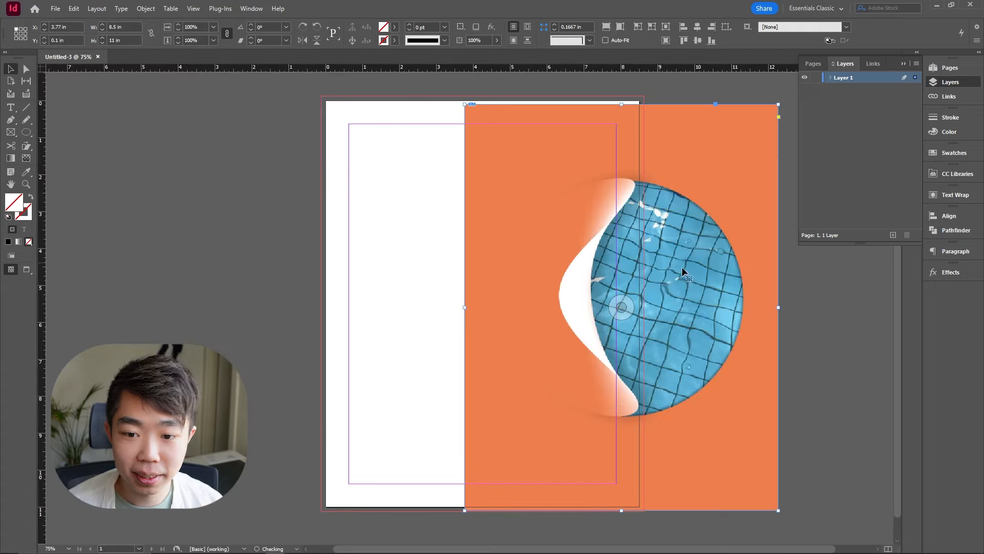
pyautogui.moveTo(682, 266); pyautogui.dragTo(542, 263)
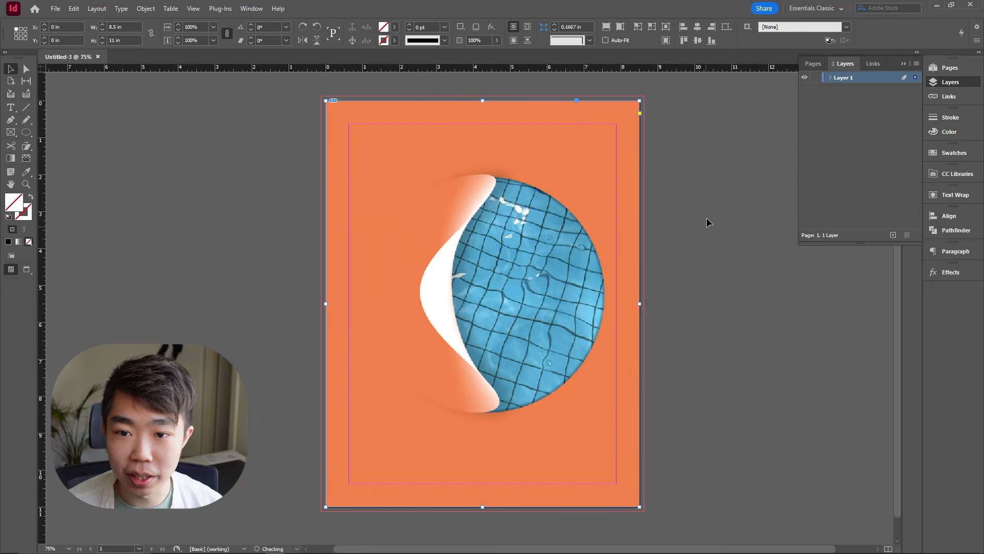
pyautogui.click(706, 215)
# Place Untitled-1.png from the Supp folder and align the flap over the matching flap in the page artwork
pyautogui.hotkey('alt', 'Tab')
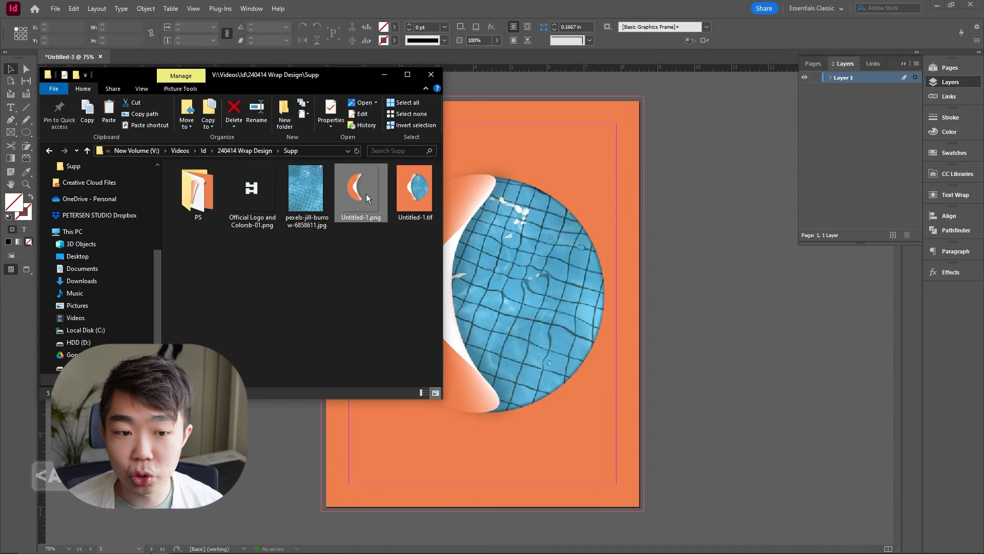
pyautogui.moveTo(366, 194); pyautogui.dragTo(667, 115)
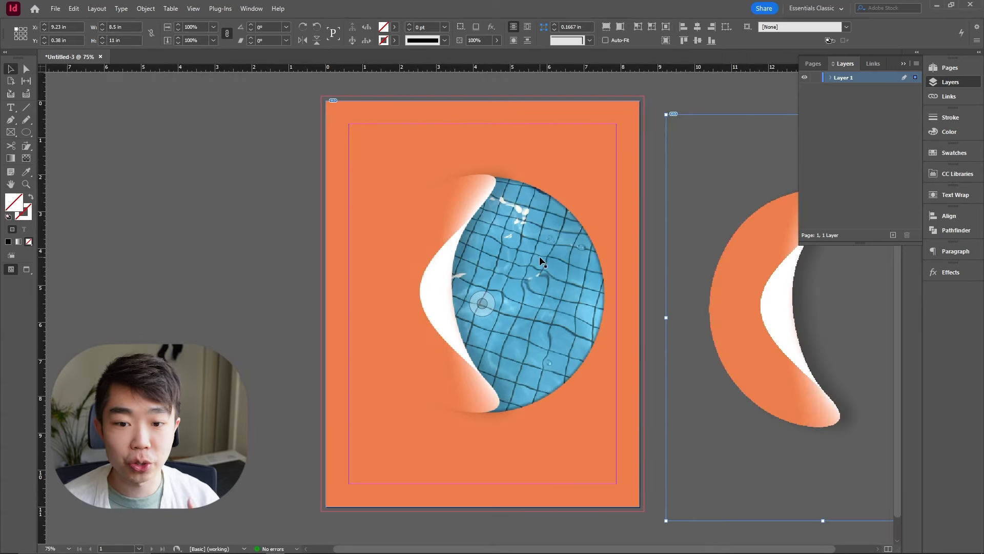
pyautogui.moveTo(749, 246); pyautogui.dragTo(414, 236)
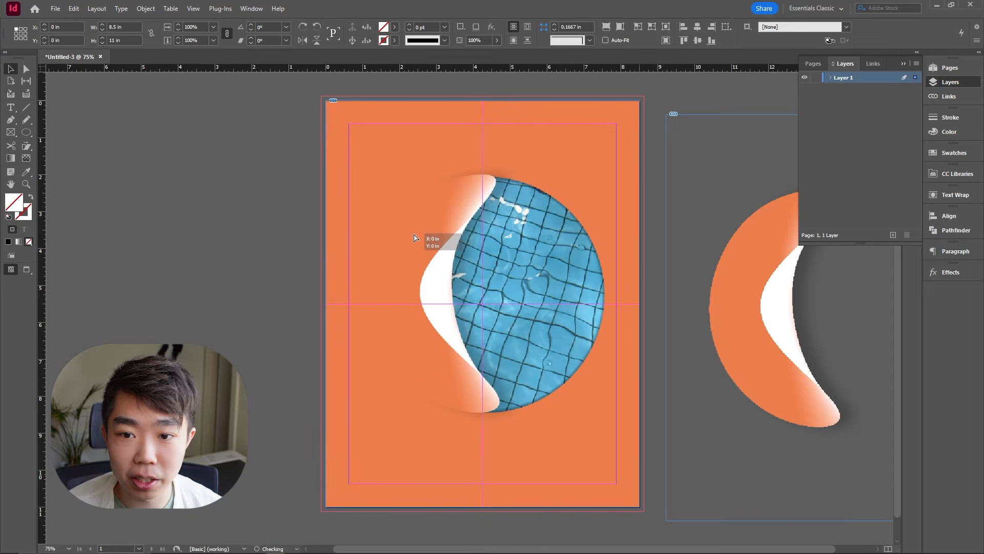
pyautogui.moveTo(413, 238); pyautogui.dragTo(414, 238)
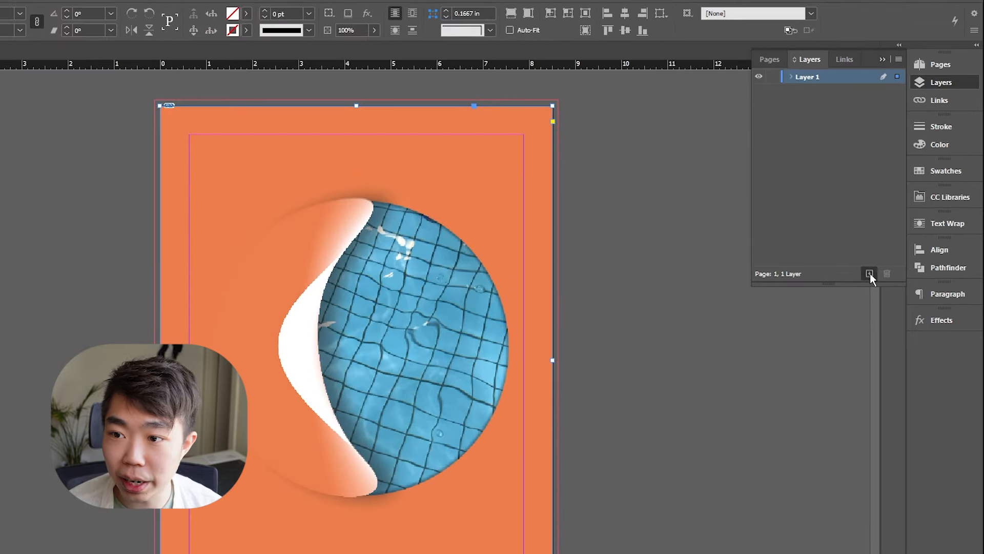
# Add three new layers above Layer 1
pyautogui.click(869, 273)
pyautogui.click(869, 273)
pyautogui.click(869, 273)
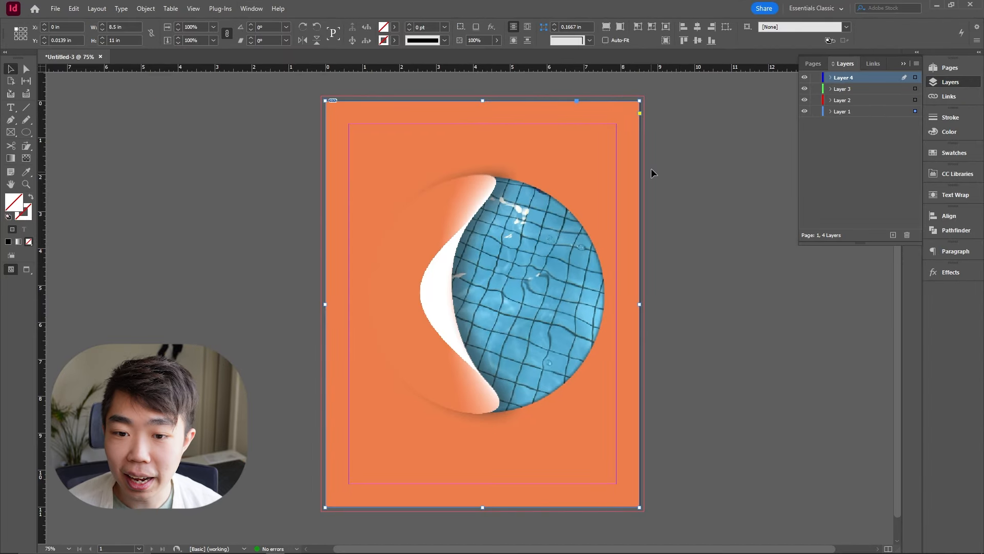
# Rename Layer 1 as img and Layer 3 as img2
pyautogui.doubleClick(846, 113)
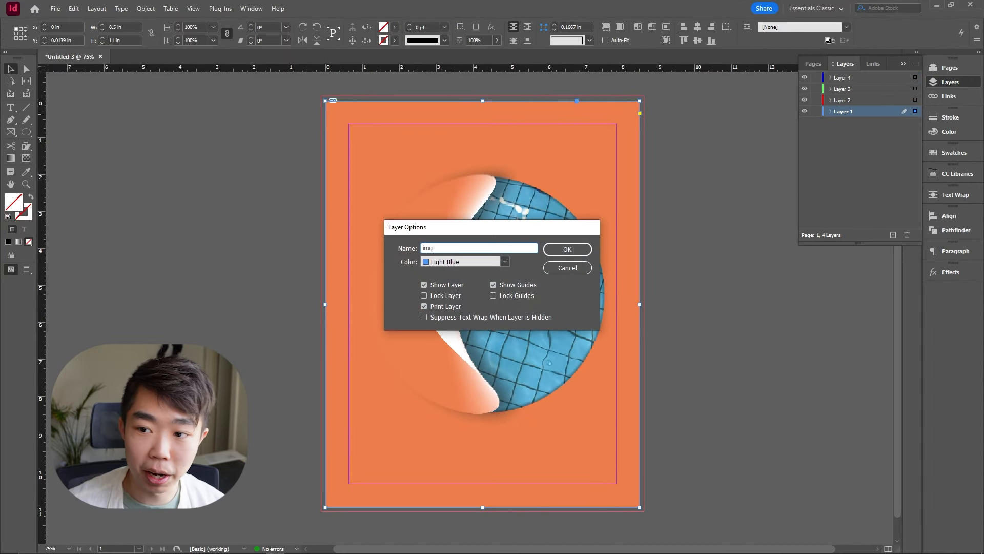
pyautogui.write('img')
pyautogui.press('Return')
pyautogui.doubleClick(845, 90)
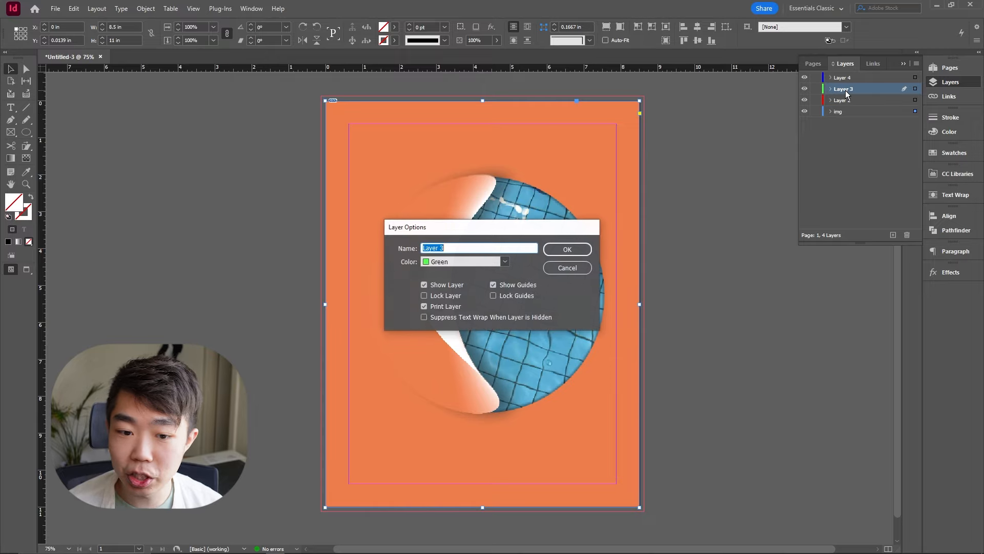
pyautogui.press('Return')
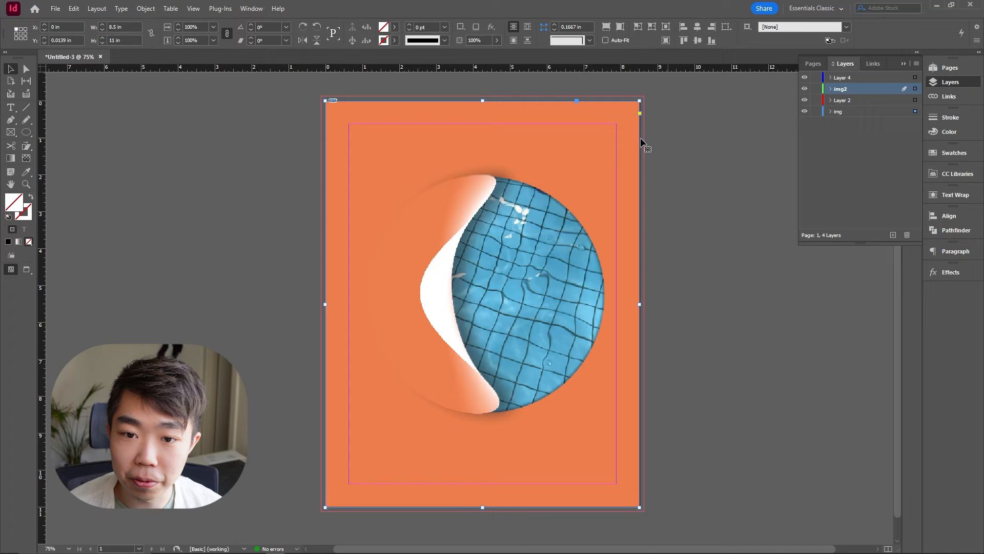
# Move the flap image onto the img2 layer and lock the img and img2 layers
pyautogui.moveTo(571, 197); pyautogui.dragTo(709, 173)
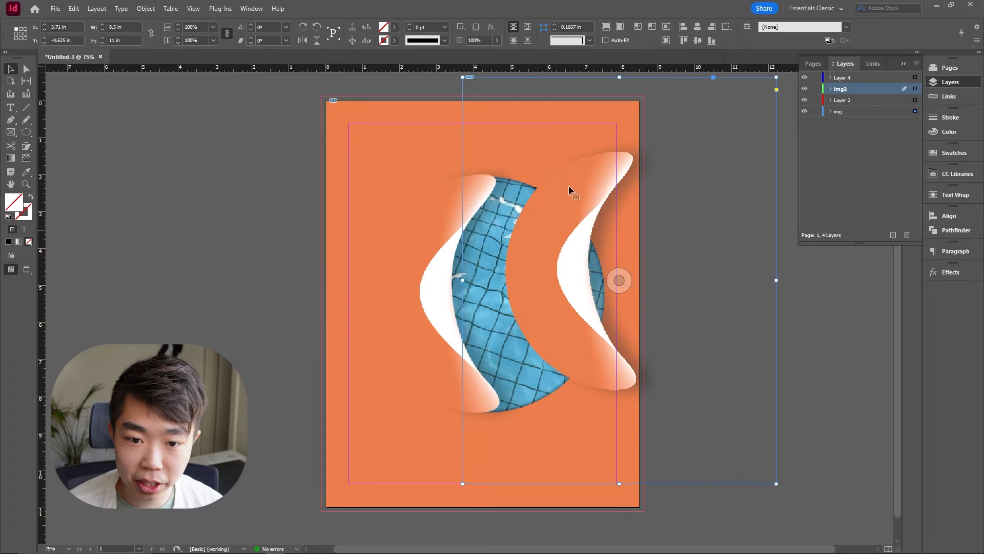
pyautogui.hotkey('ctrl', 'z')
pyautogui.moveTo(917, 106); pyautogui.dragTo(917, 90)
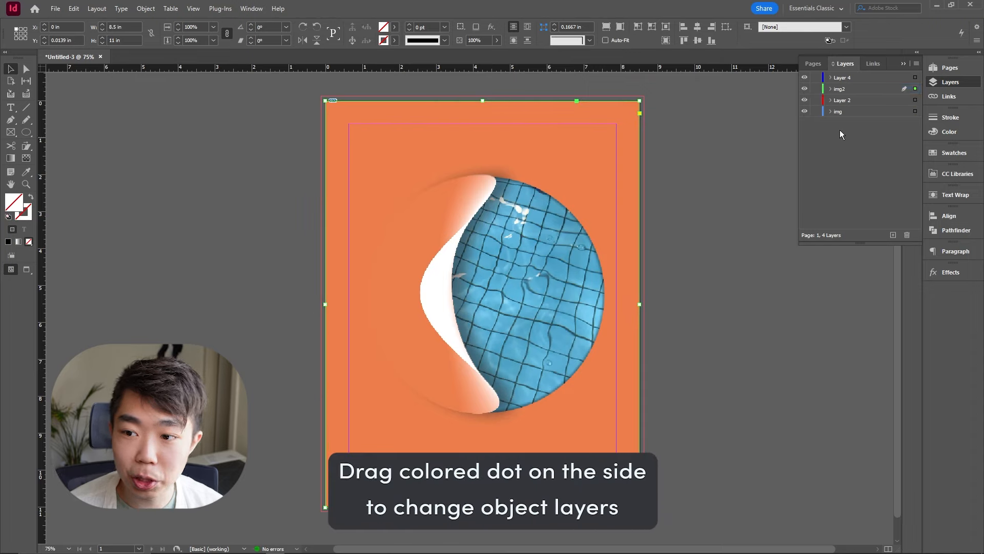
pyautogui.click(844, 113)
pyautogui.click(816, 89)
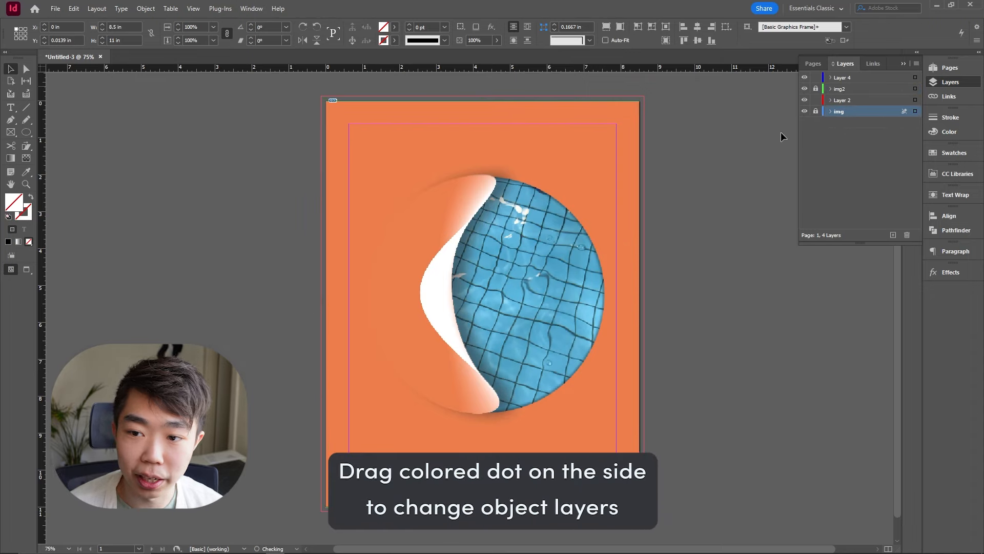
# Add white headline text frames reading RIGHT AROUND and THE CORNER on Layer 2, set in Futura PT Bold at 60 pt
pyautogui.click(851, 100)
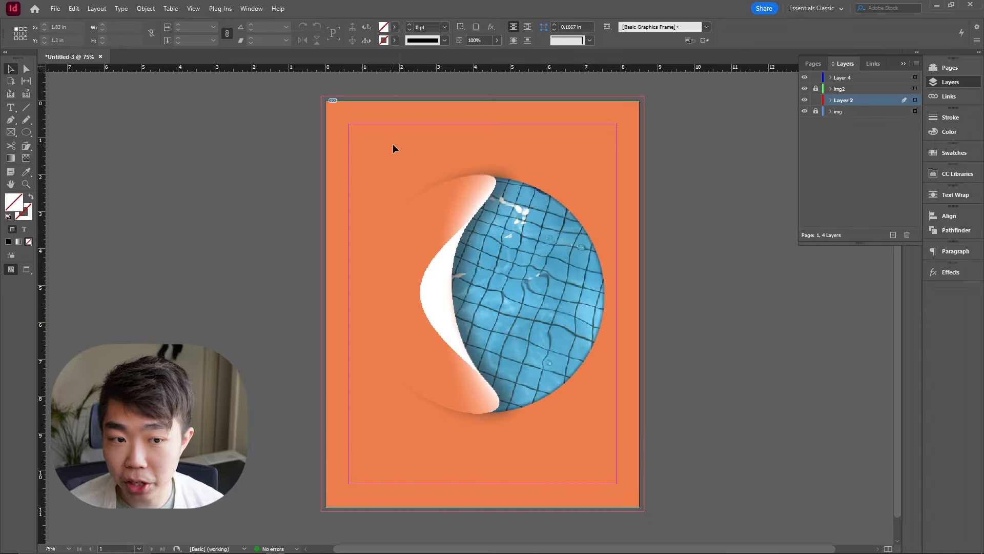
pyautogui.click(11, 108)
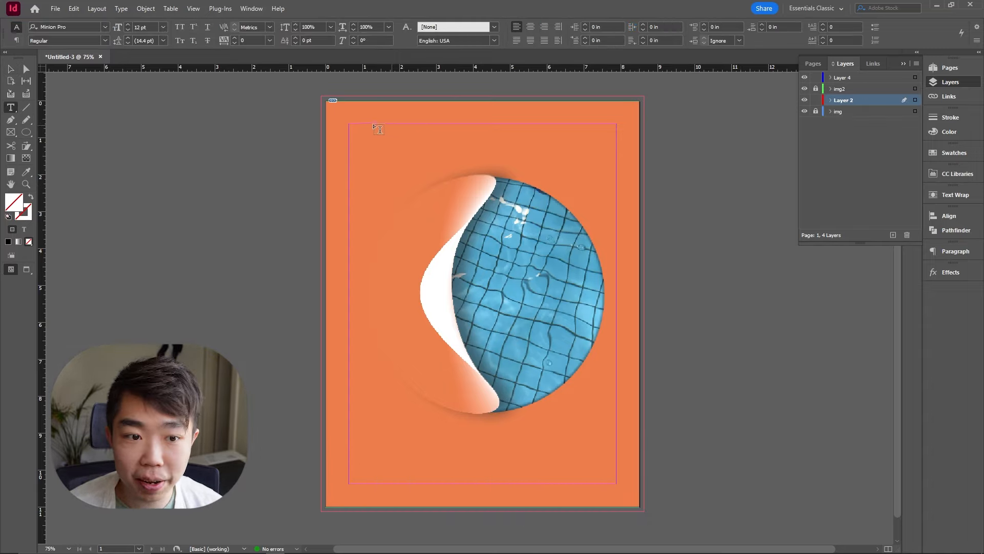
pyautogui.moveTo(341, 120); pyautogui.dragTo(542, 175)
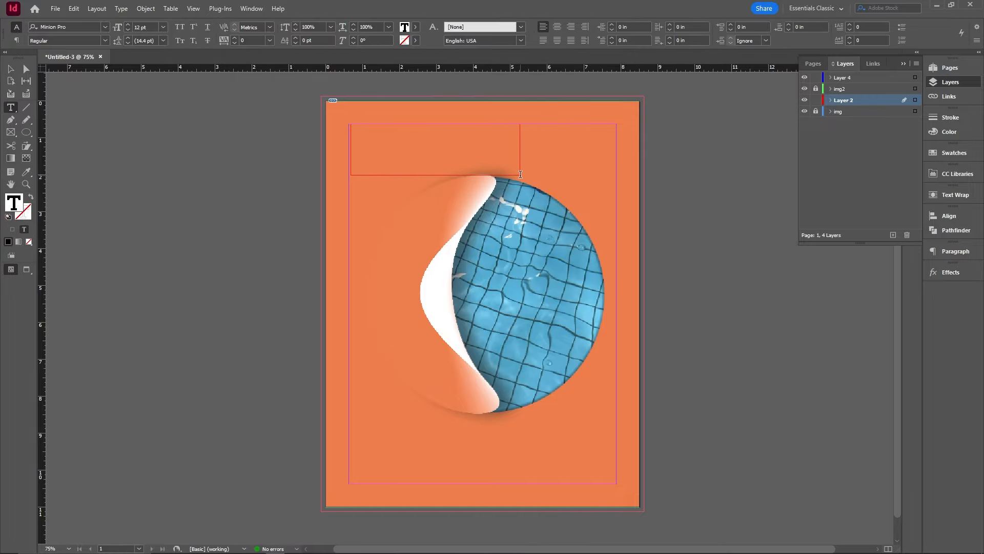
pyautogui.hotkey('ctrl', 'a')
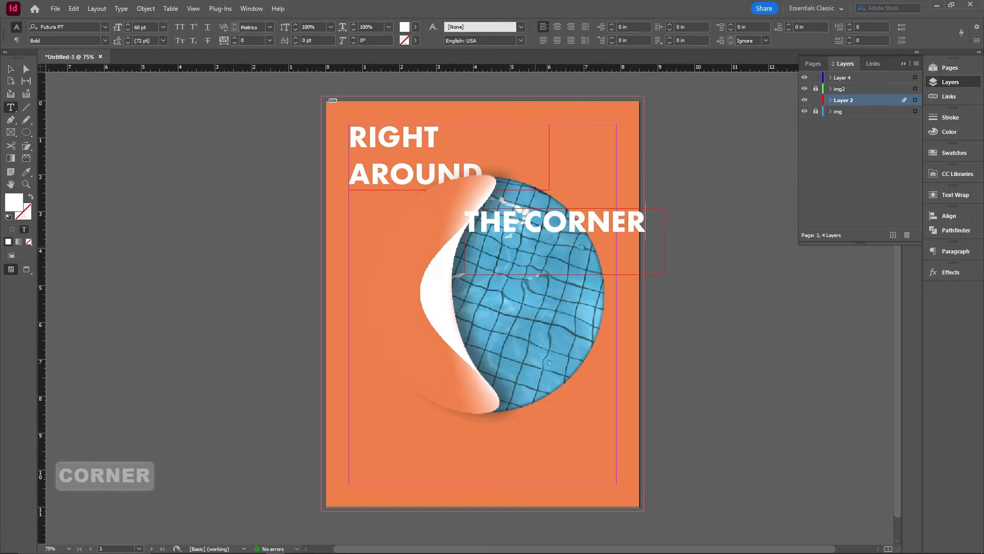
pyautogui.press('w')
pyautogui.press('w')
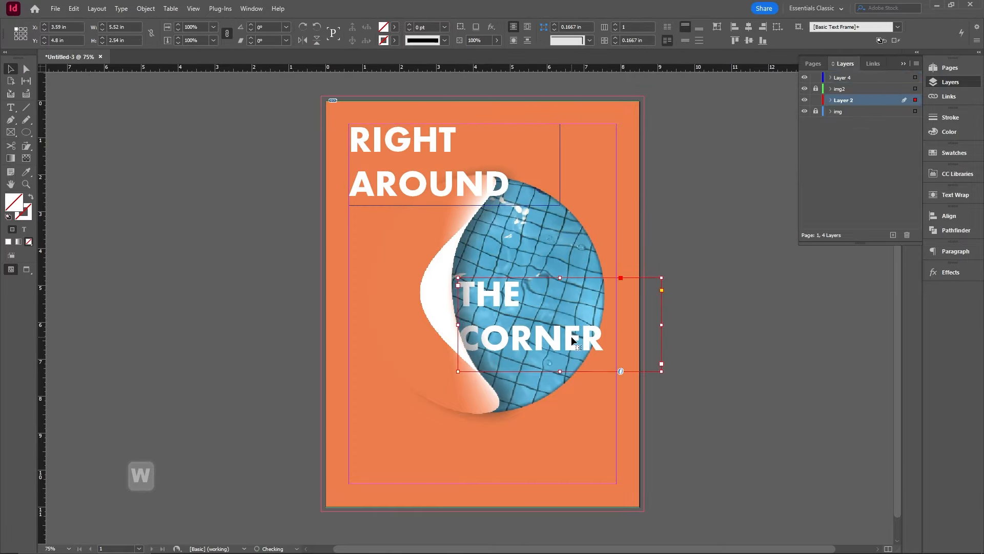
# Tighten the line spacing of the RIGHT AROUND headline and check the layout in preview mode
pyautogui.click(458, 185)
pyautogui.press('w')
pyautogui.press('w')
pyautogui.press('w')
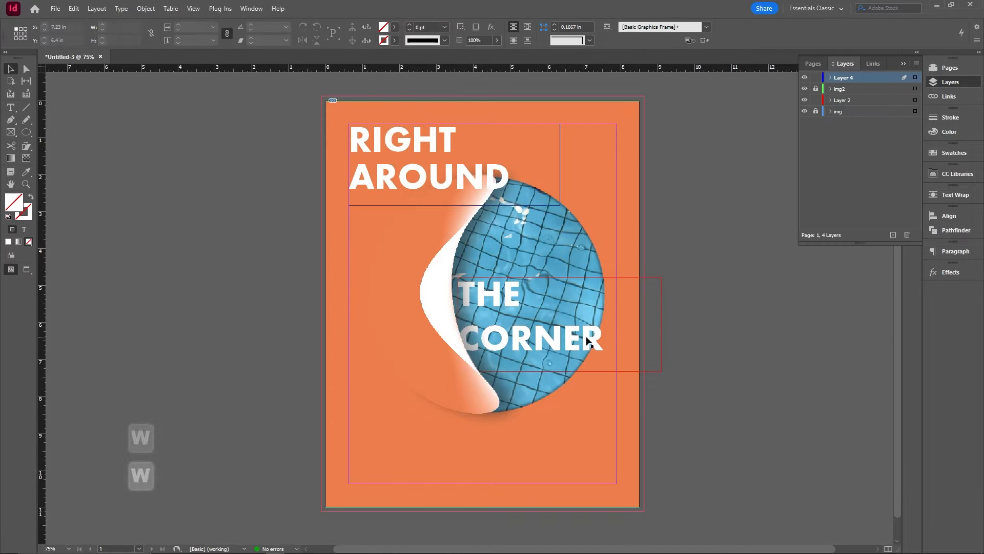
# Add a white placeholder text block below the circle and another rotated 90° along the page's left margin, and preview the page
pyautogui.click(415, 26)
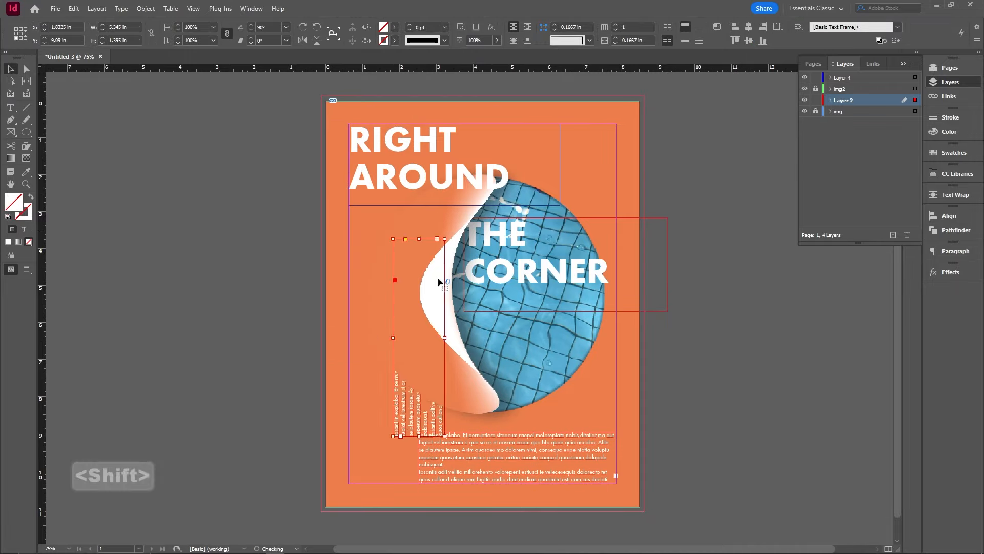
pyautogui.press('w')
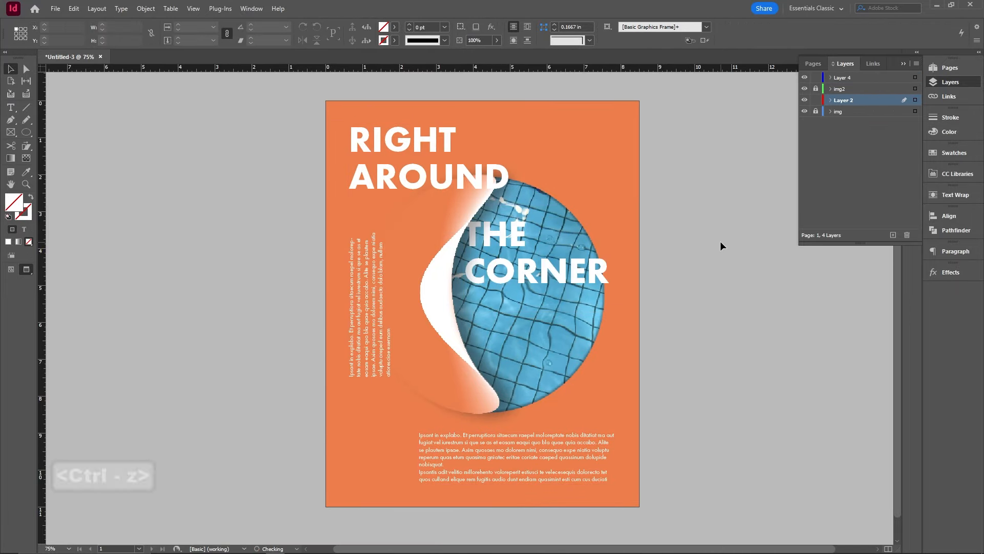
pyautogui.hotkey('ctrl', 'z')
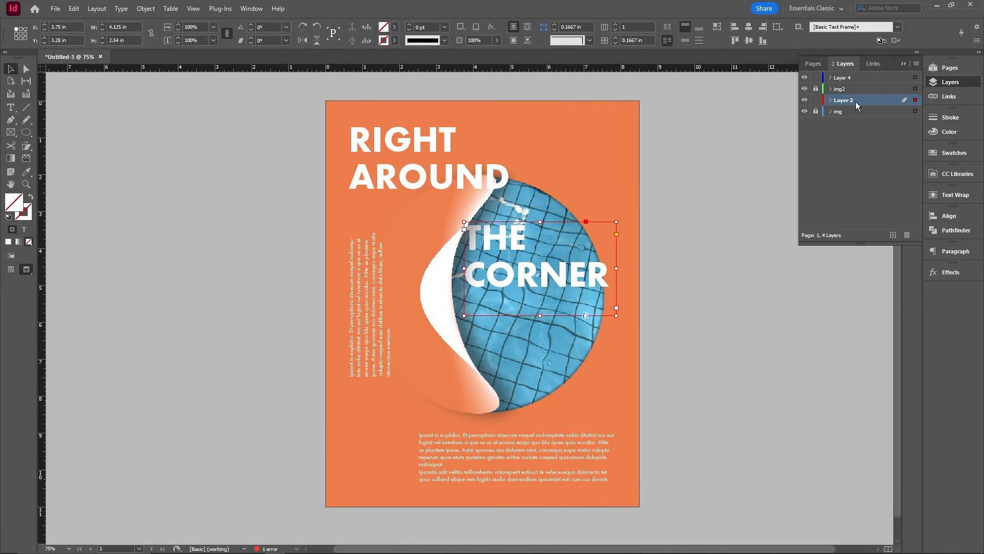
pyautogui.click(586, 150)
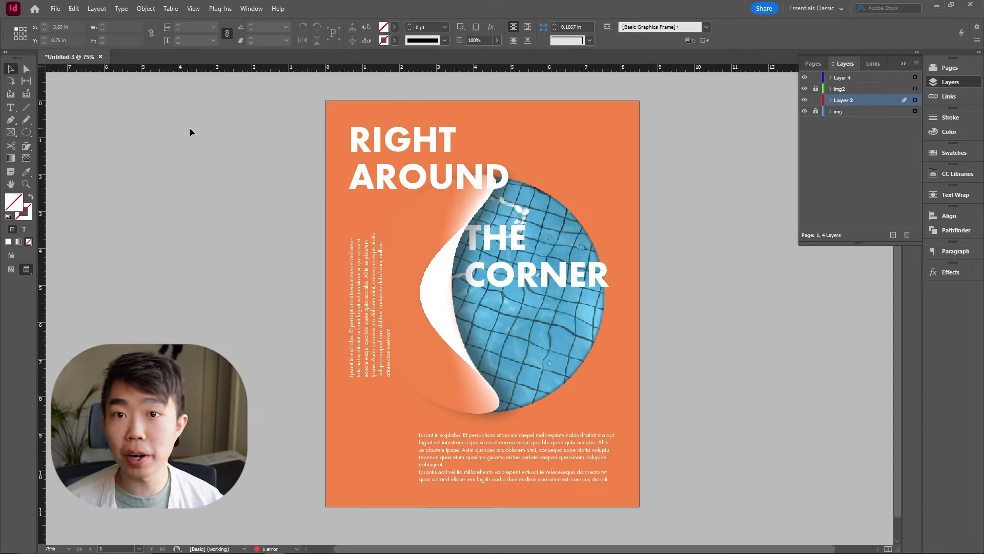
pyautogui.click(141, 11)
pyautogui.moveTo(189, 223)
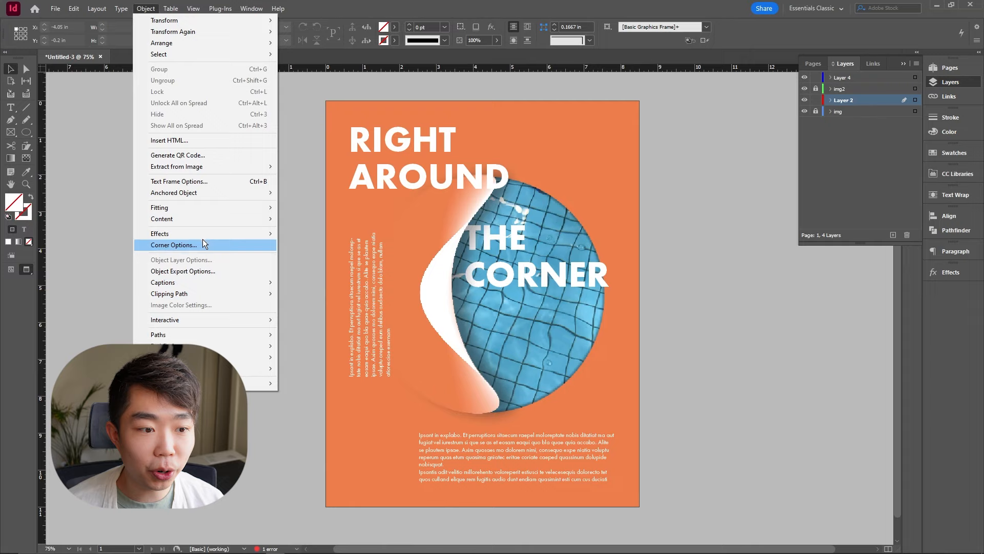
pyautogui.click(213, 156)
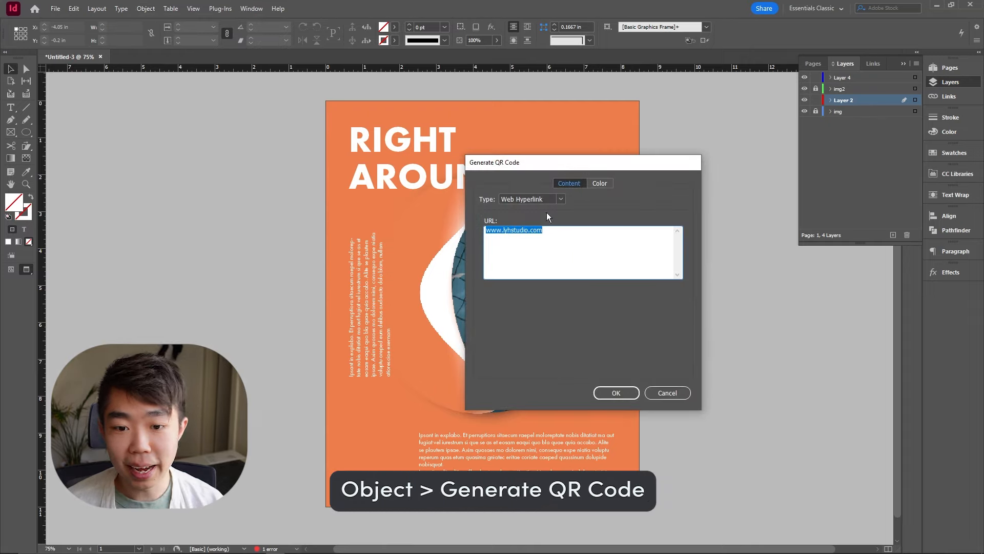
pyautogui.moveTo(555, 231); pyautogui.dragTo(478, 227)
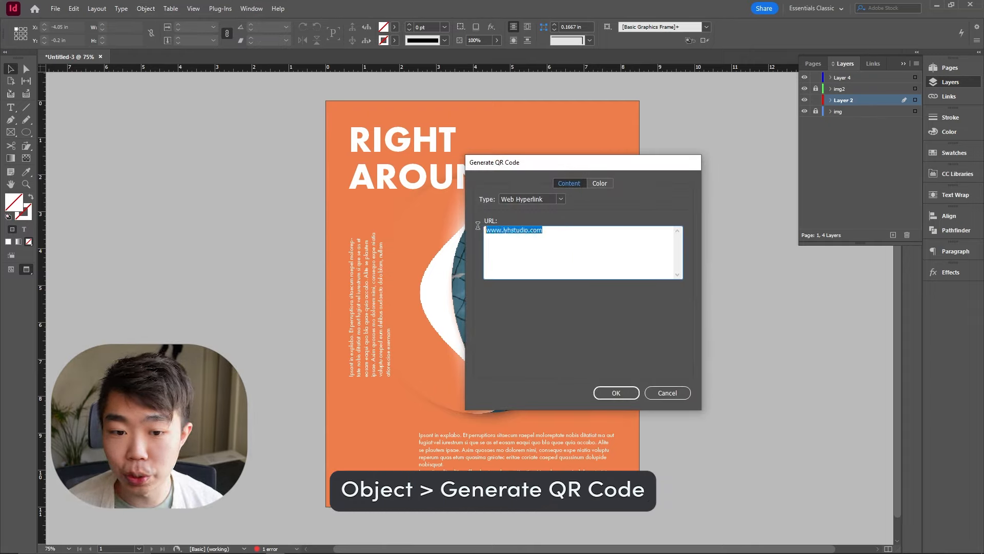
pyautogui.click(600, 183)
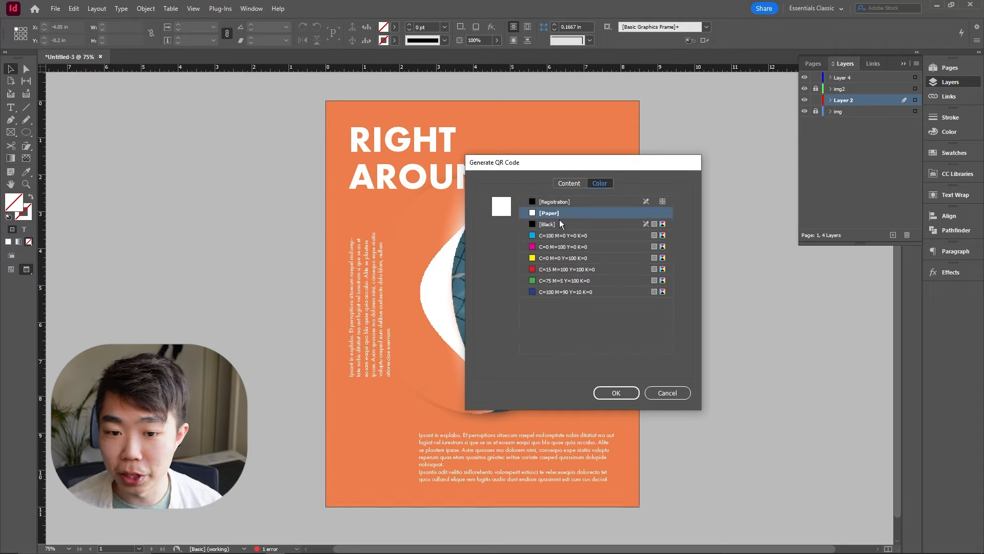
pyautogui.click(614, 393)
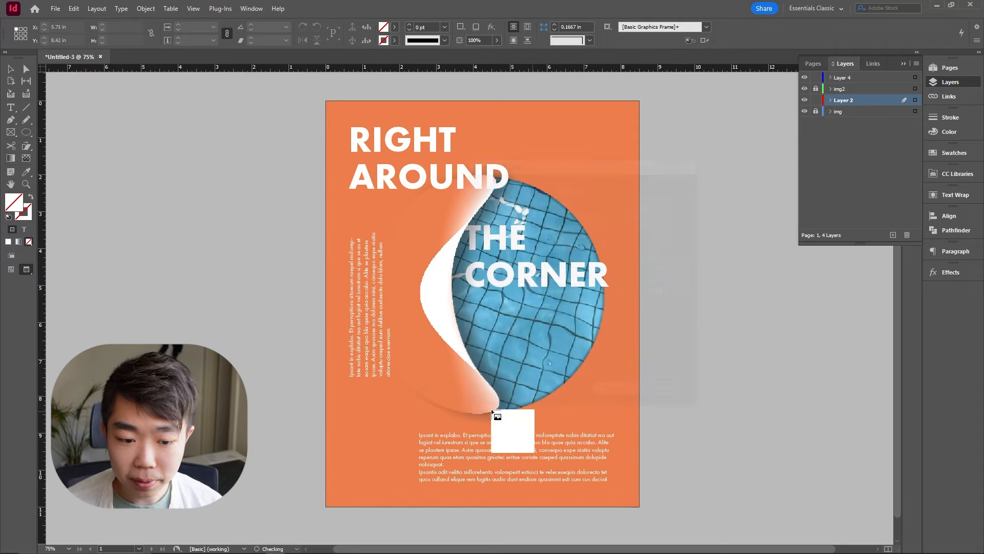
# Place the QR code at the page's lower-left margin and enlarge it beside the body text block
pyautogui.click(348, 422)
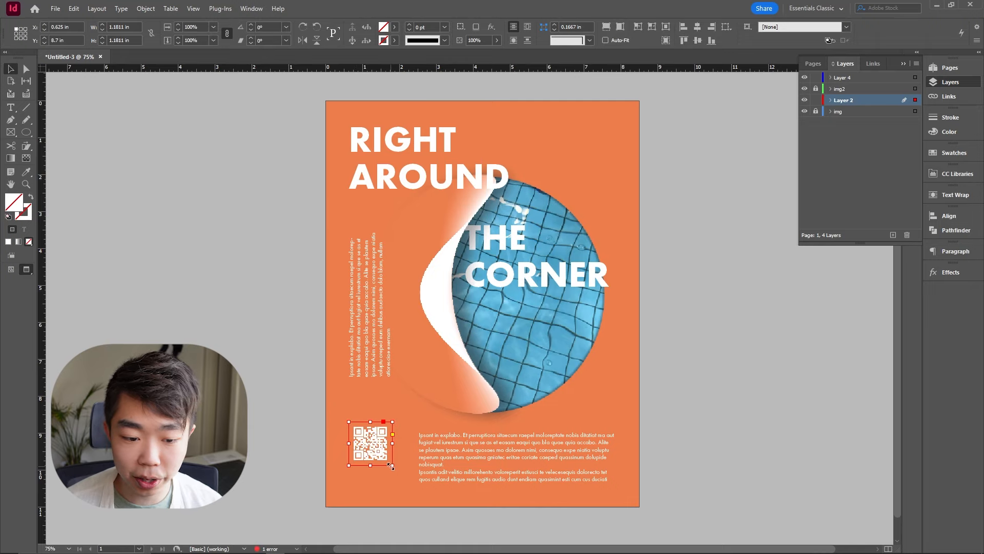
pyautogui.moveTo(392, 465); pyautogui.dragTo(401, 477)
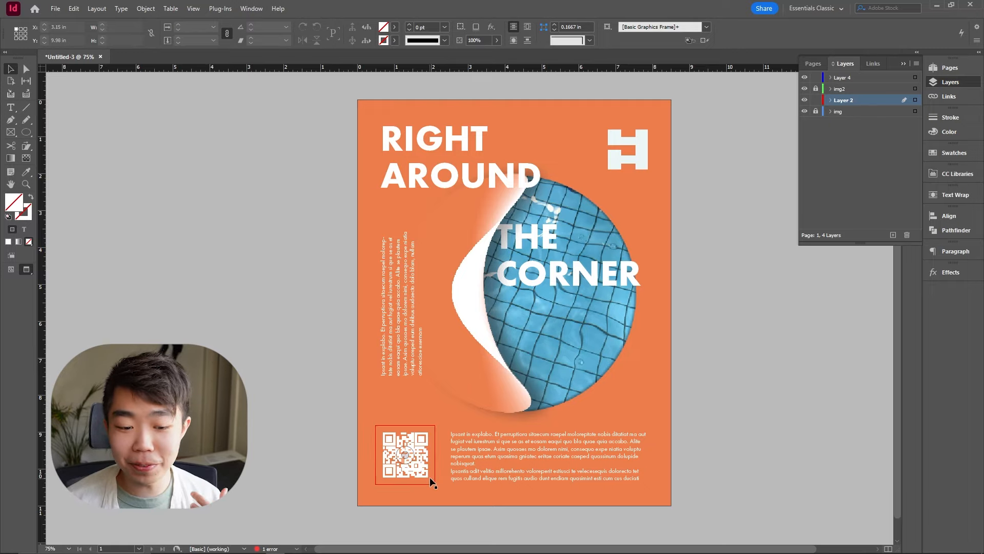
pyautogui.scroll(3, 429, 477)
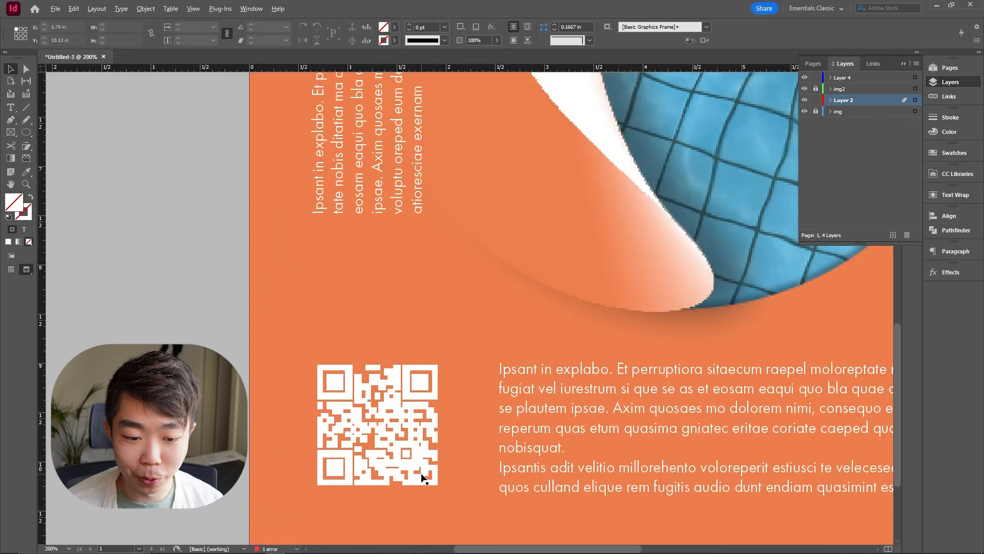
pyautogui.scroll(1, 424, 478)
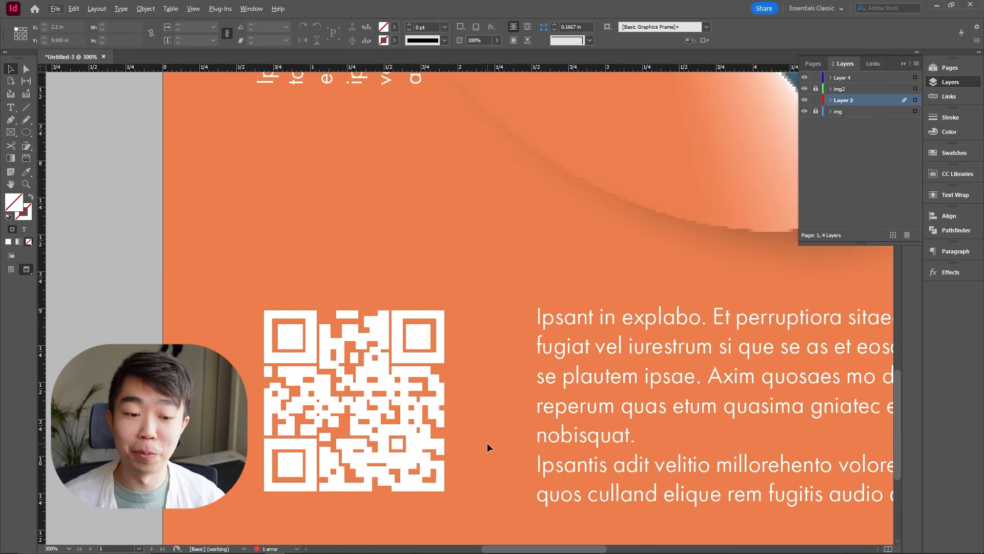
pyautogui.scroll(-4, 510, 347)
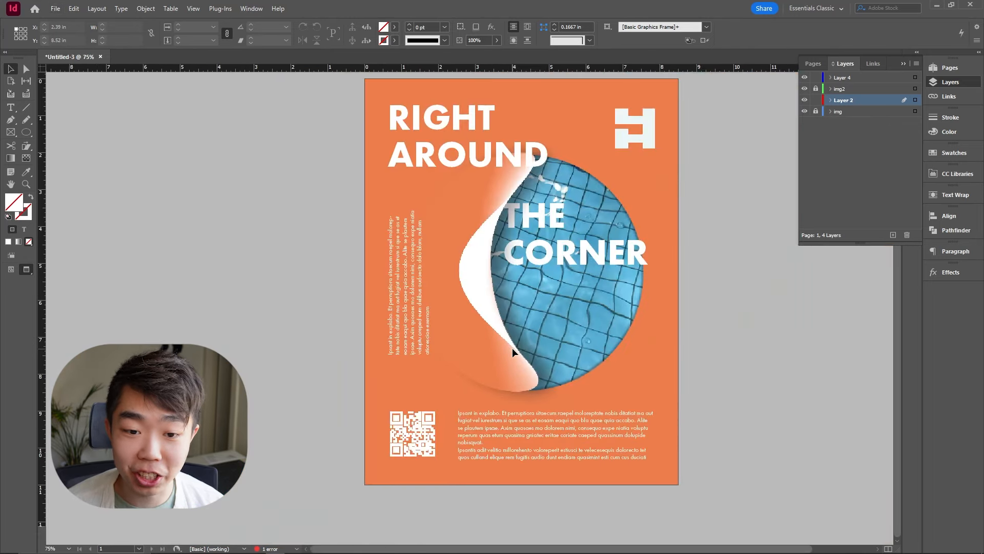
pyautogui.scroll(-1, 512, 348)
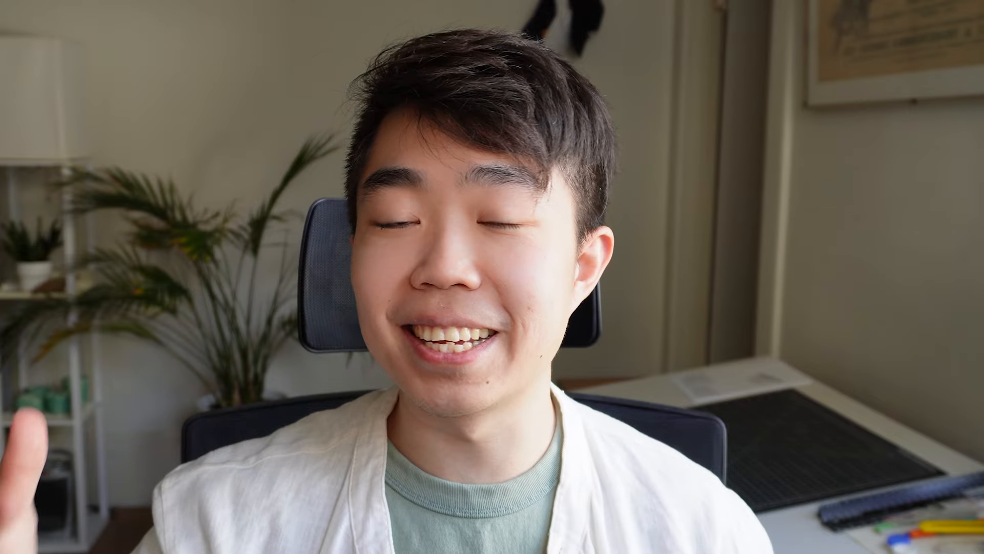